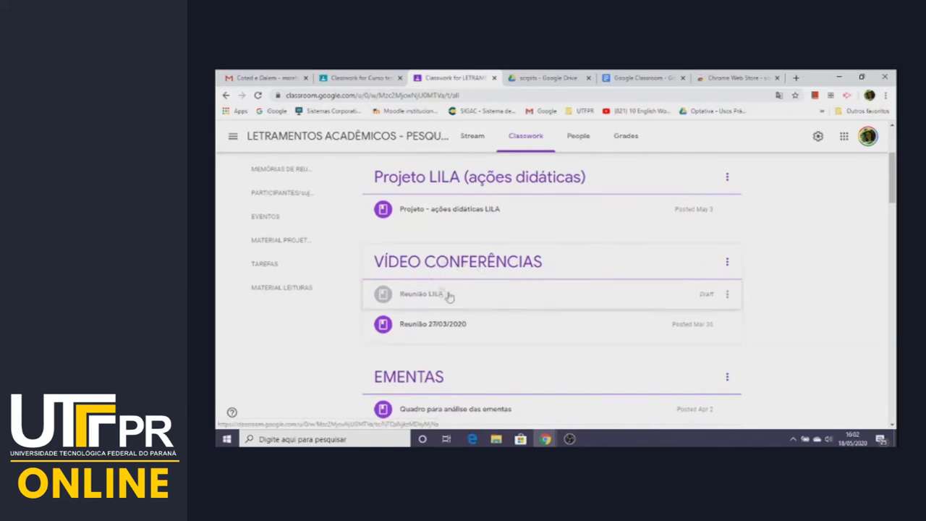
Step: Examine how the LETRAMENTOS ACADÊMICOS classwork is organized by topic, from Projeto LILA through MATERIAL LEITURAS
scroll(445, 282, down, 2)
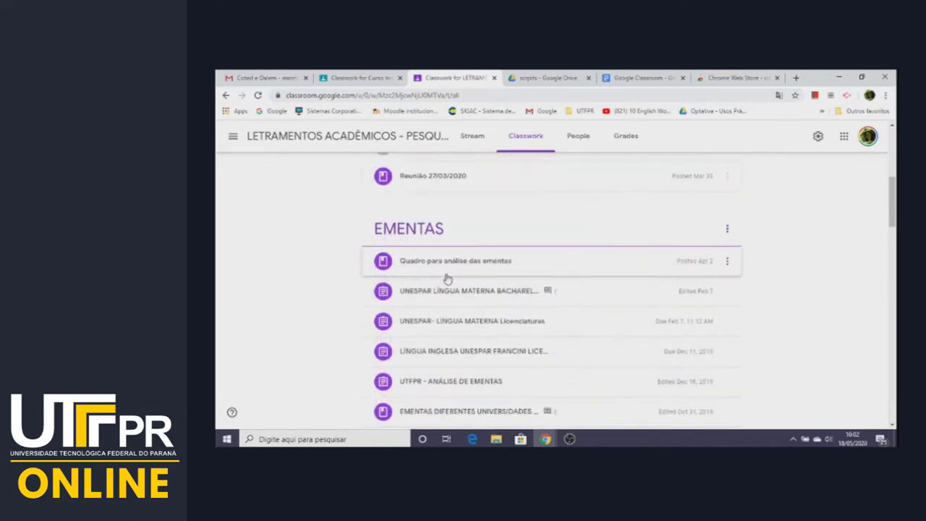
scroll(437, 247, down, 3)
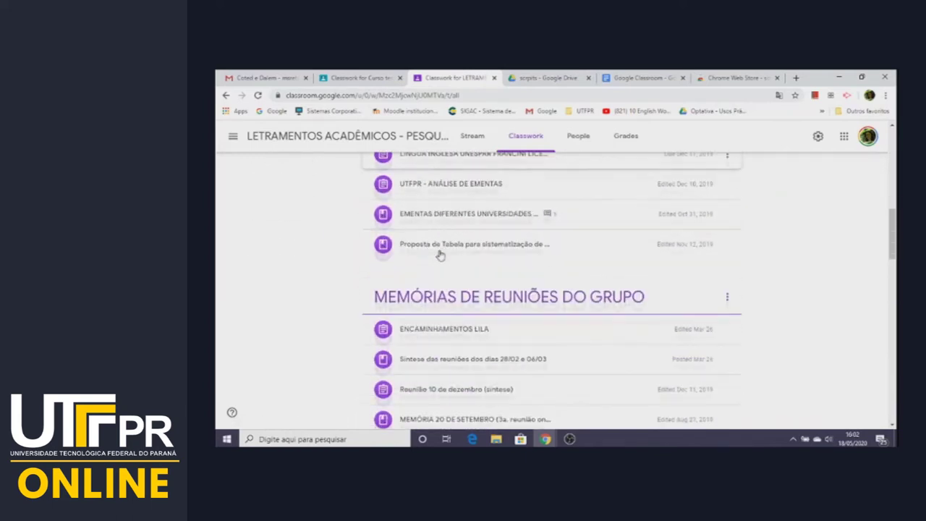
scroll(437, 250, up, 1)
scroll(437, 250, down, 1)
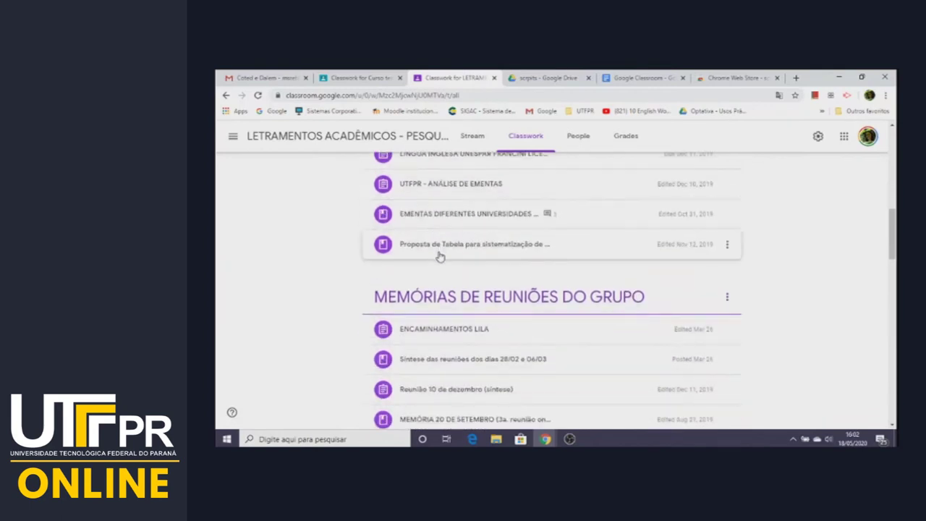
scroll(439, 257, down, 1)
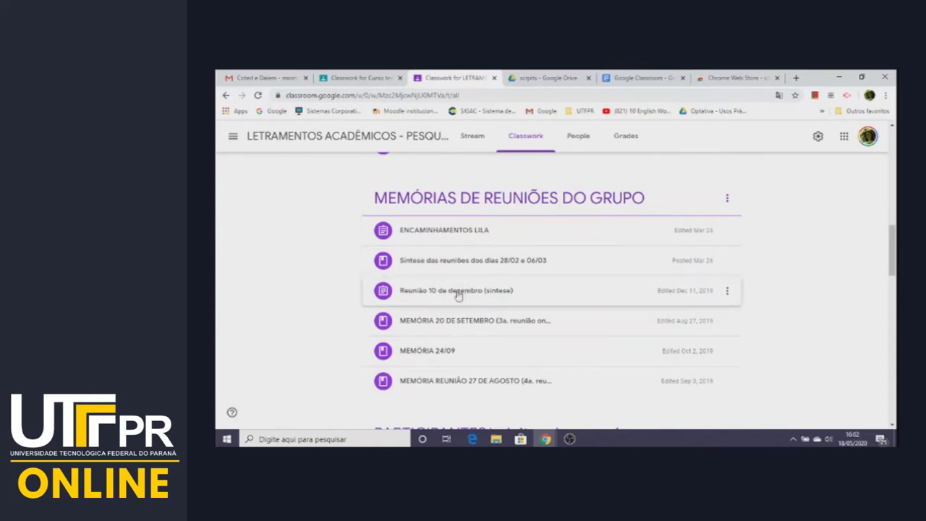
scroll(467, 293, down, 3)
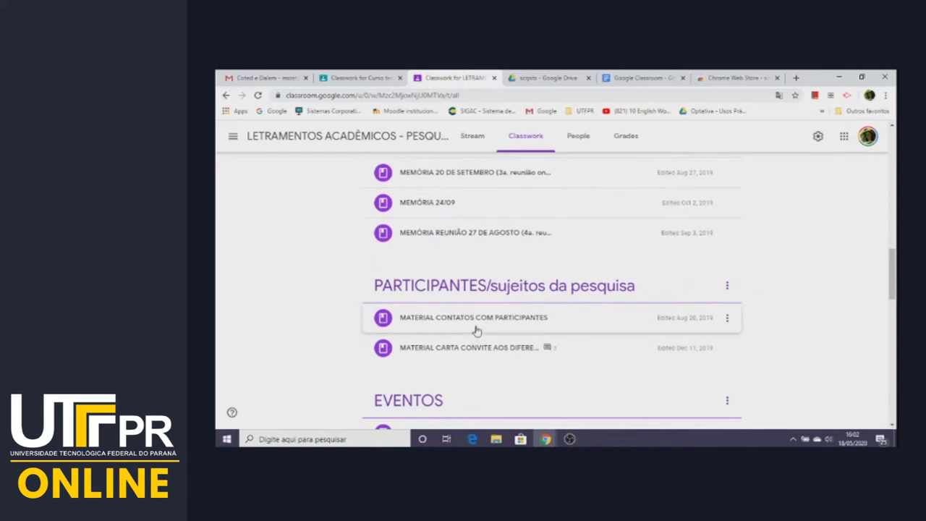
scroll(467, 326, down, 3)
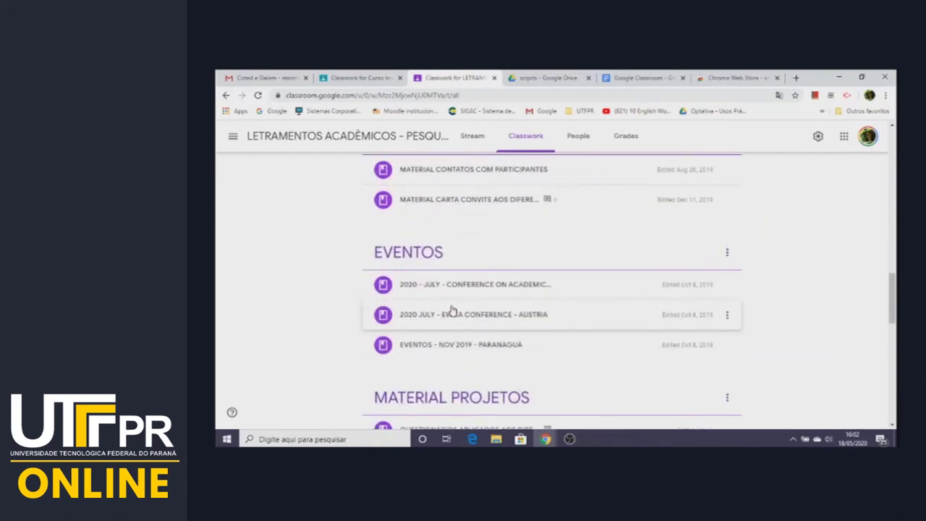
scroll(452, 310, down, 2)
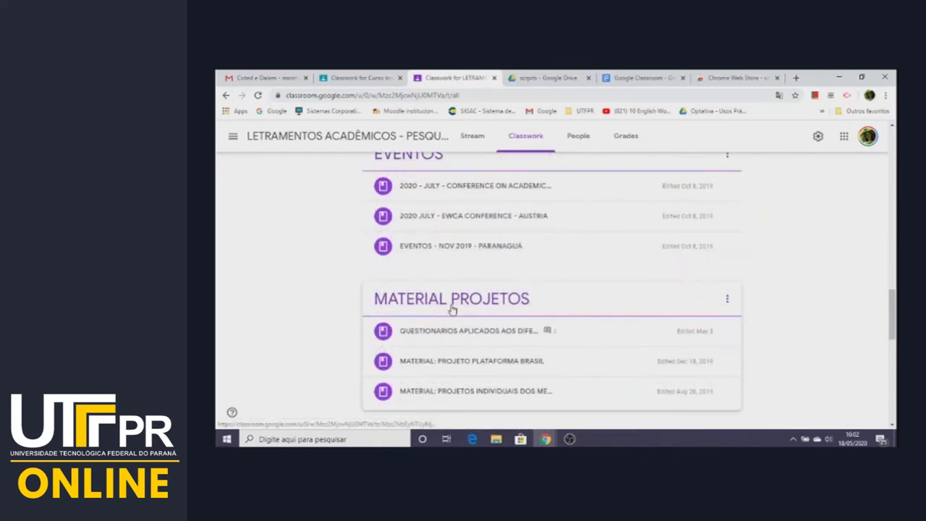
scroll(452, 309, down, 3)
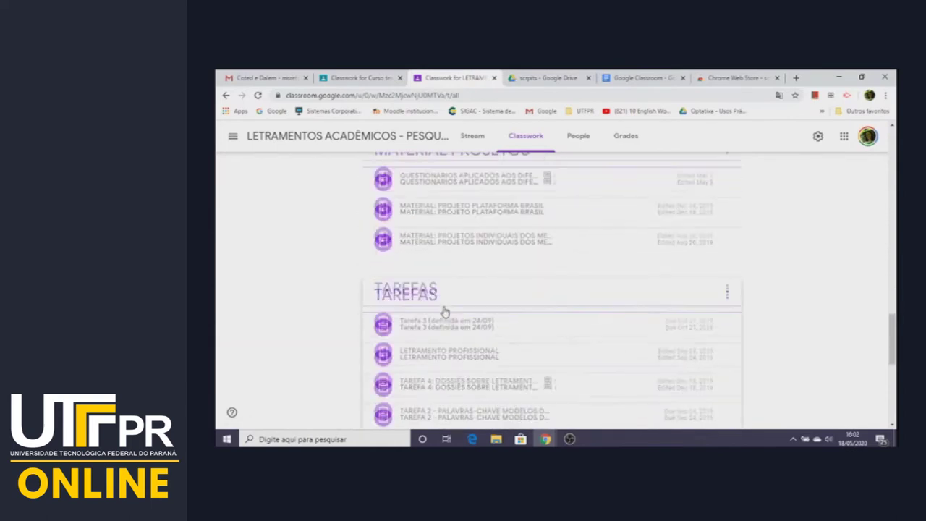
scroll(442, 312, down, 2)
scroll(435, 265, down, 2)
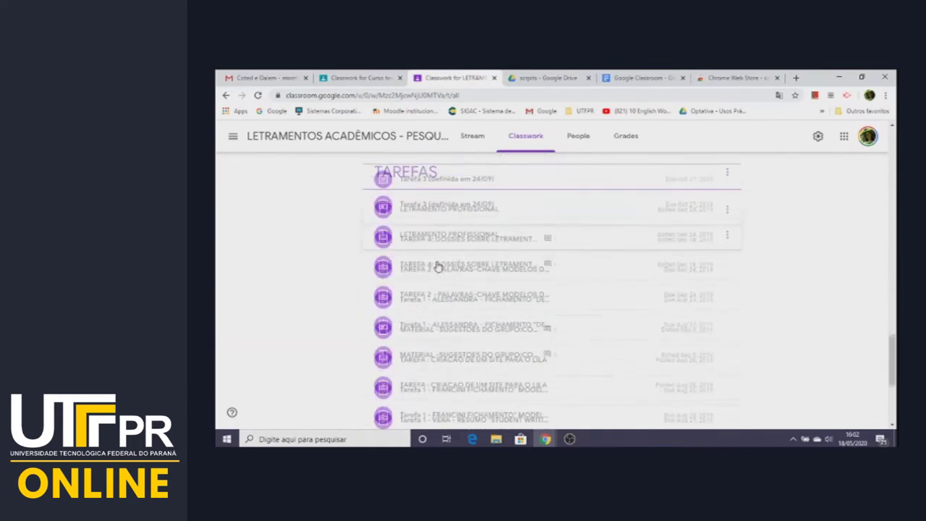
scroll(436, 267, down, 2)
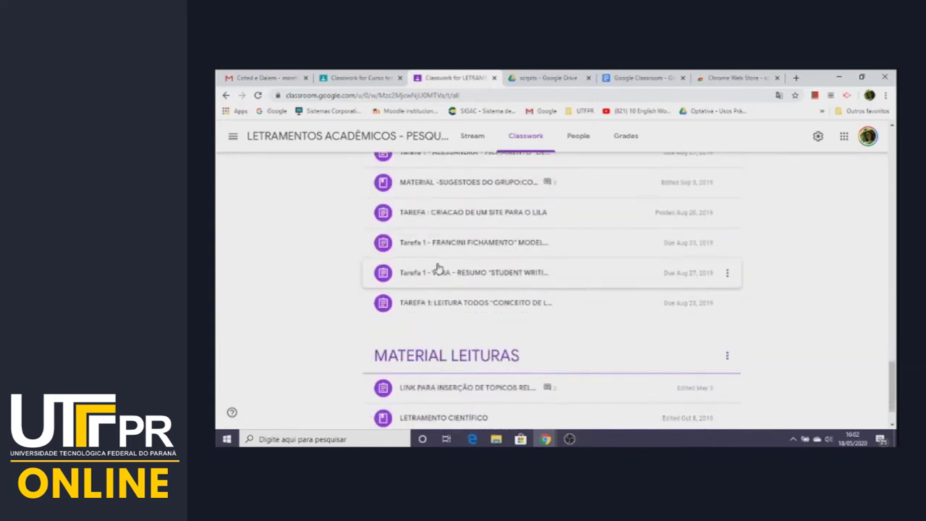
scroll(437, 269, down, 1)
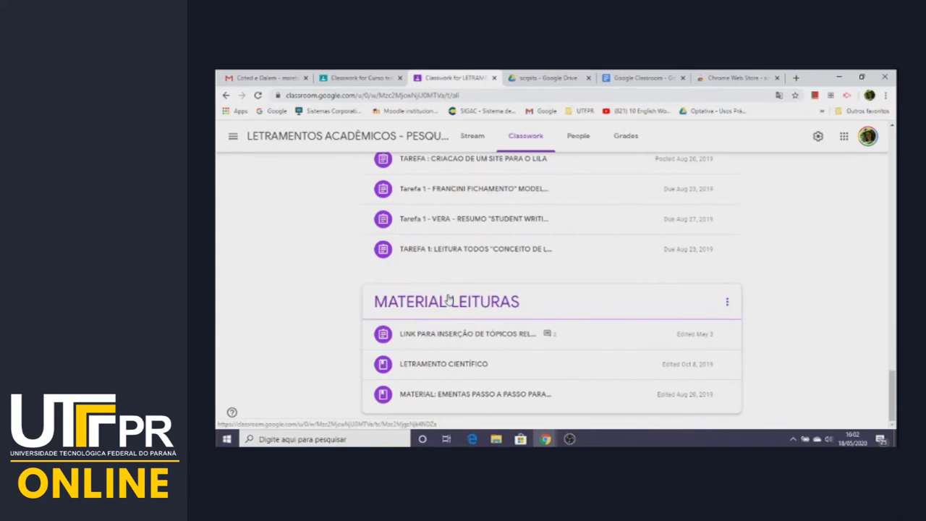
scroll(448, 299, up, 10)
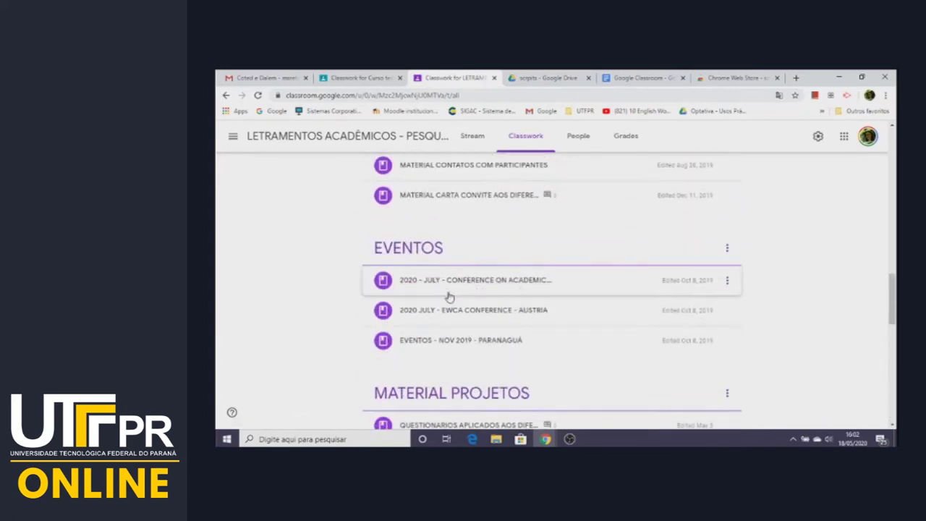
scroll(448, 297, up, 3)
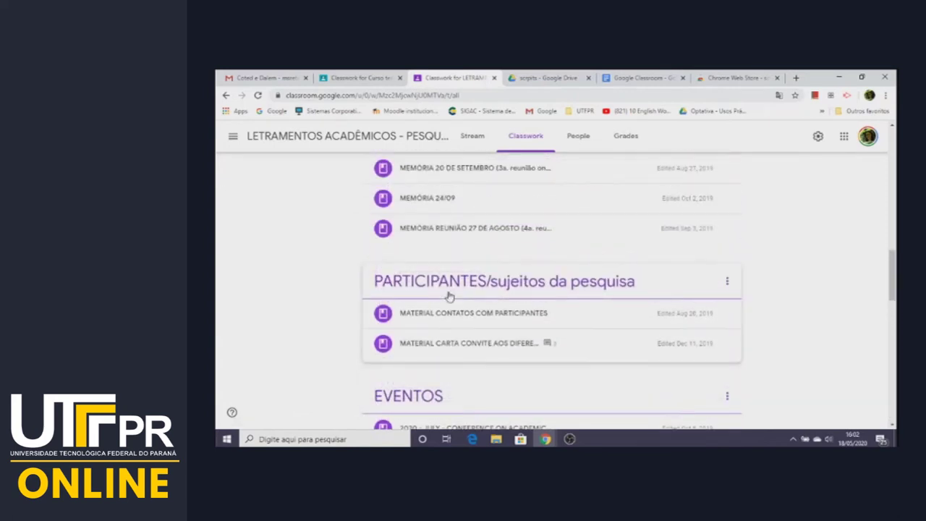
scroll(449, 297, up, 12)
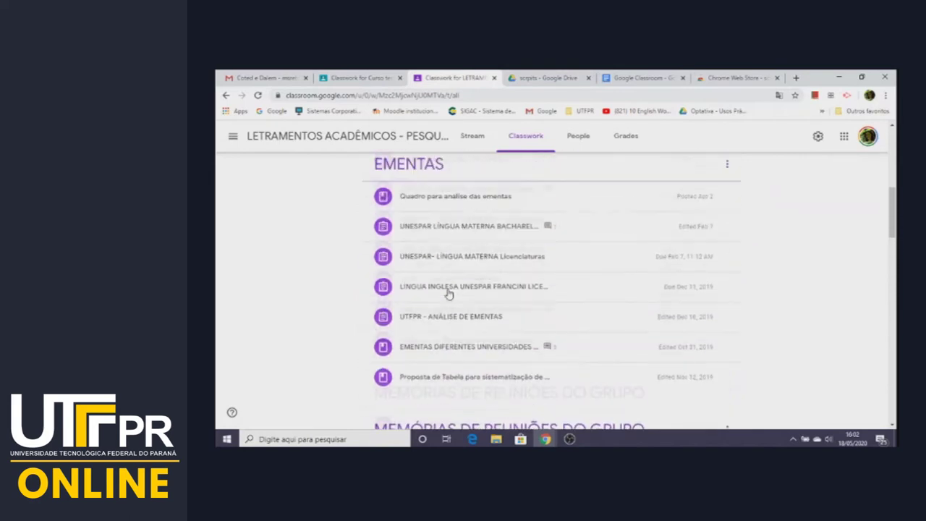
scroll(449, 293, up, 6)
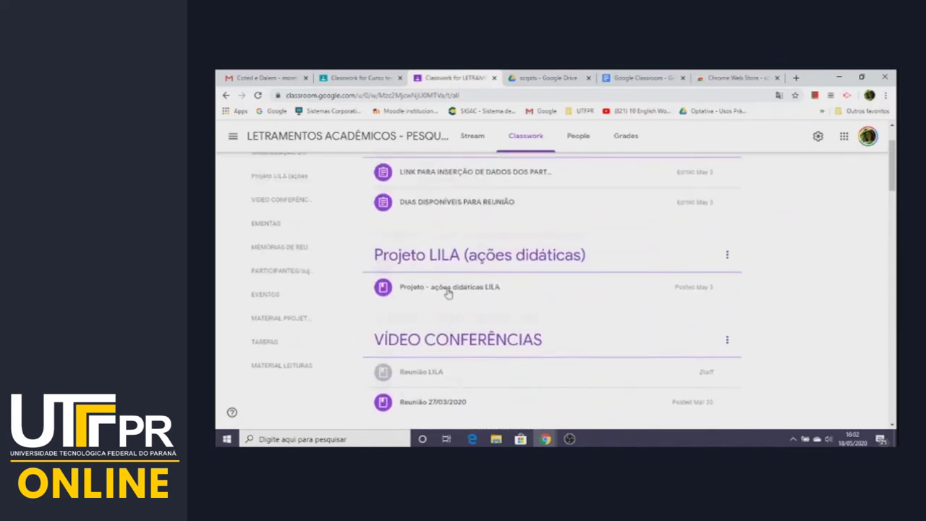
Step: Close the LETRAMENTOS ACADÊMICOS page and open the Atividades page of English 4 - High School in the other browser window
click(494, 78)
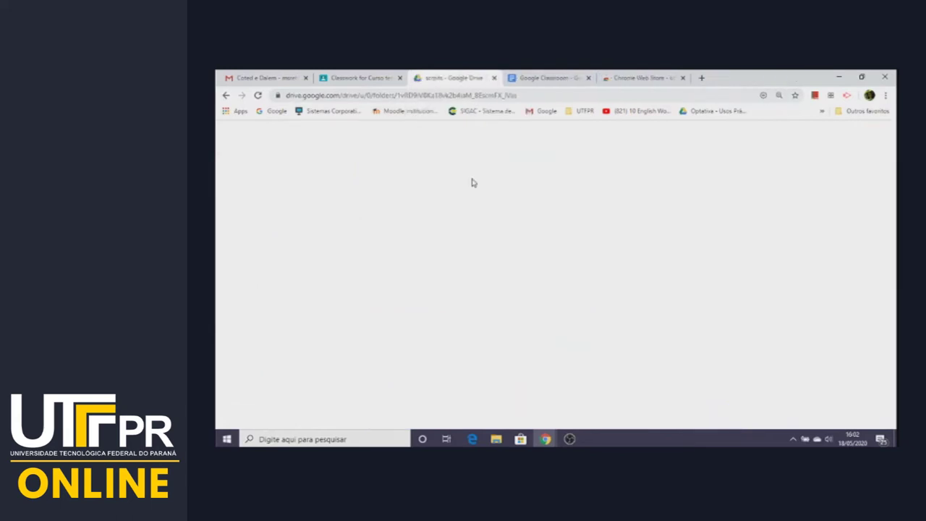
mouse_move(548, 440)
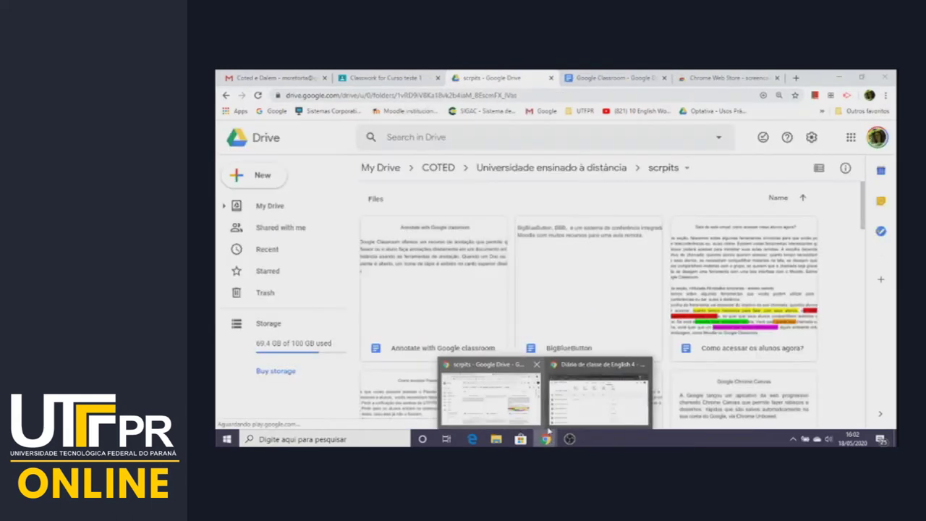
click(576, 413)
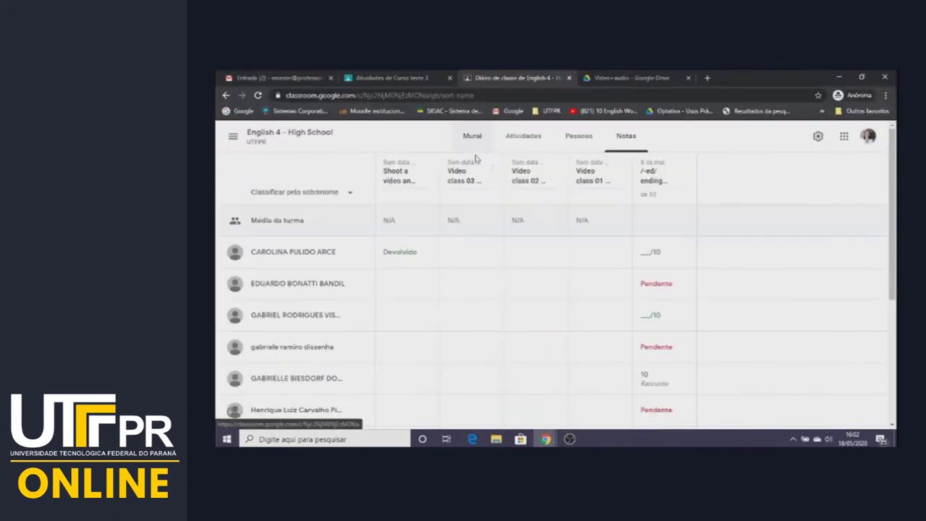
click(278, 140)
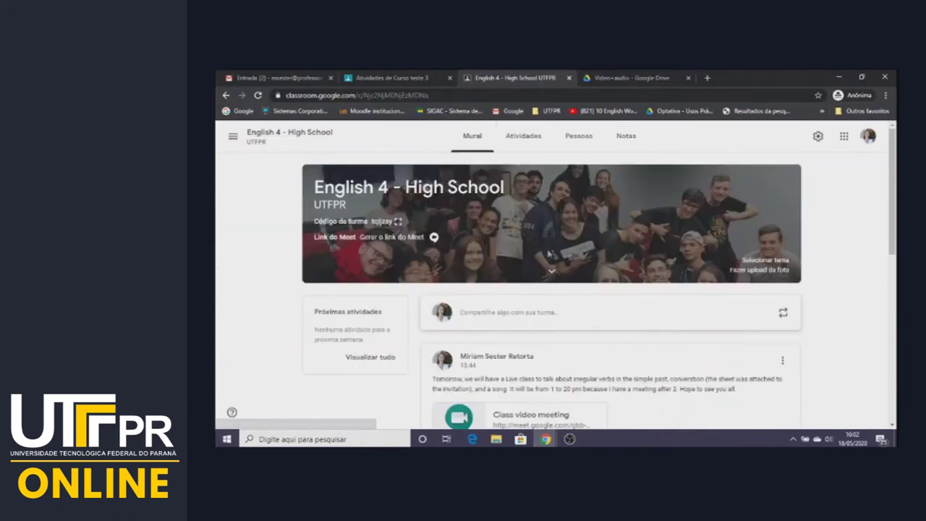
click(528, 141)
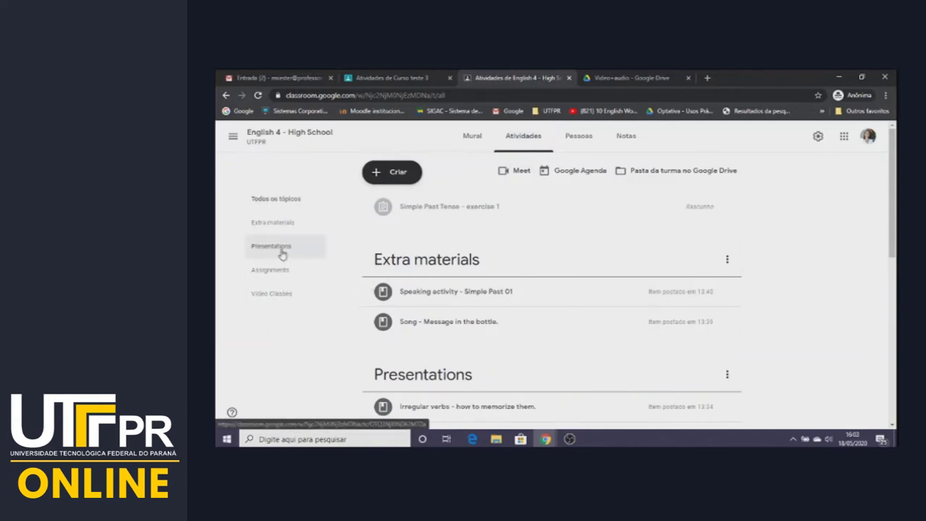
Step: Examine the English 4 posts grouped under Extra materials, Presentations, Assignments and Video Classes
scroll(422, 362, down, 3)
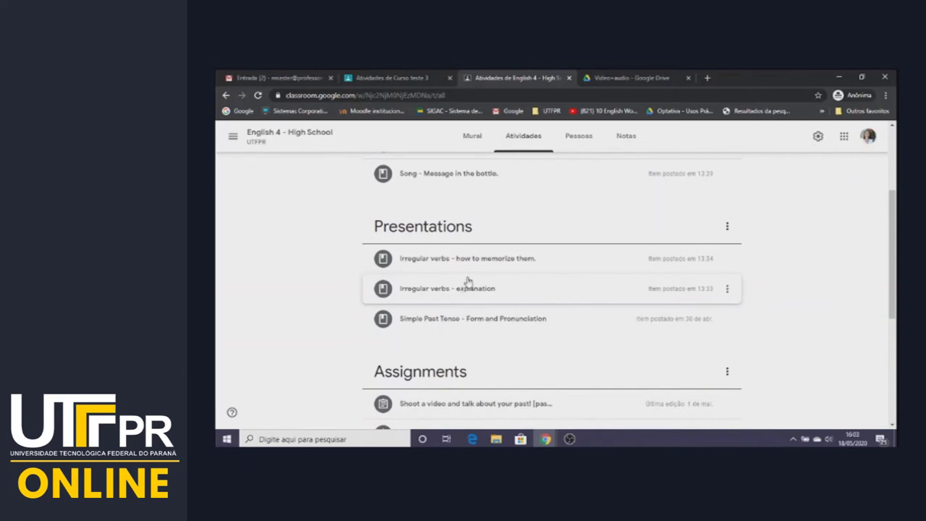
scroll(467, 280, down, 3)
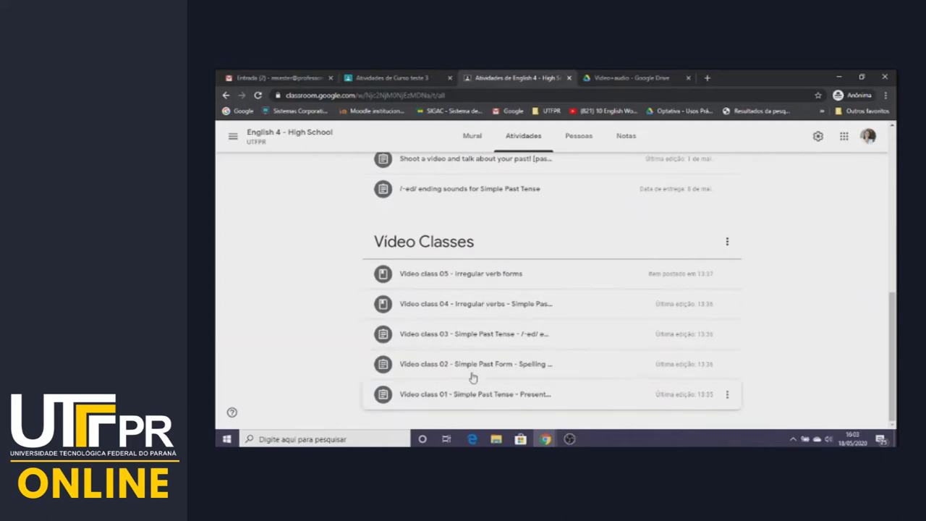
scroll(474, 362, up, 4)
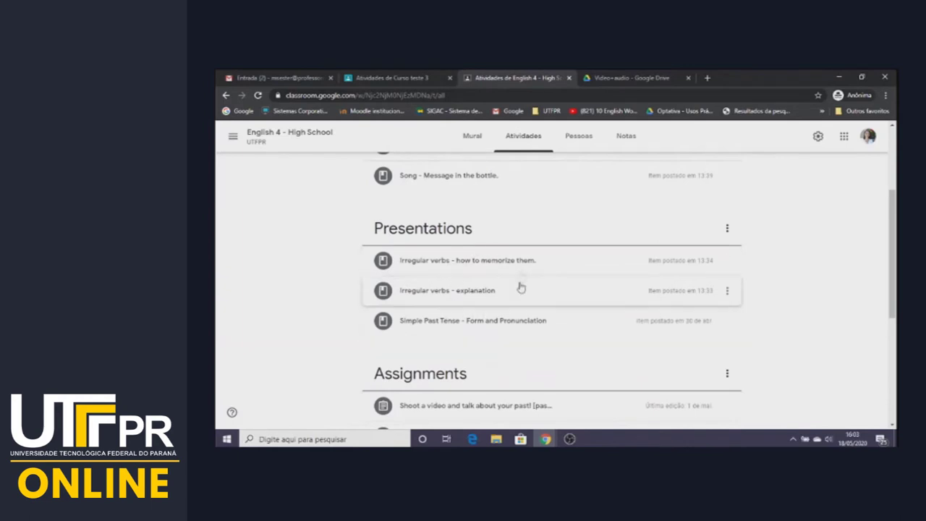
scroll(506, 311, down, 4)
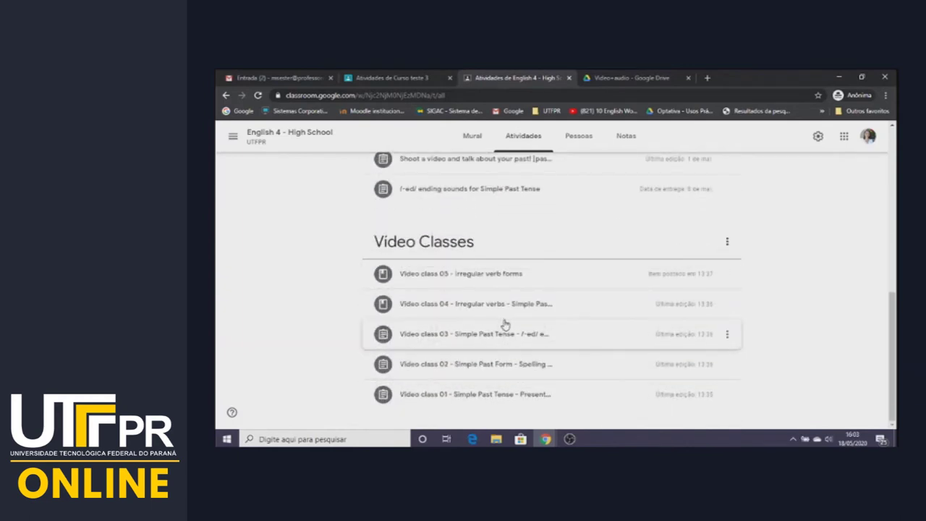
scroll(505, 324, up, 3)
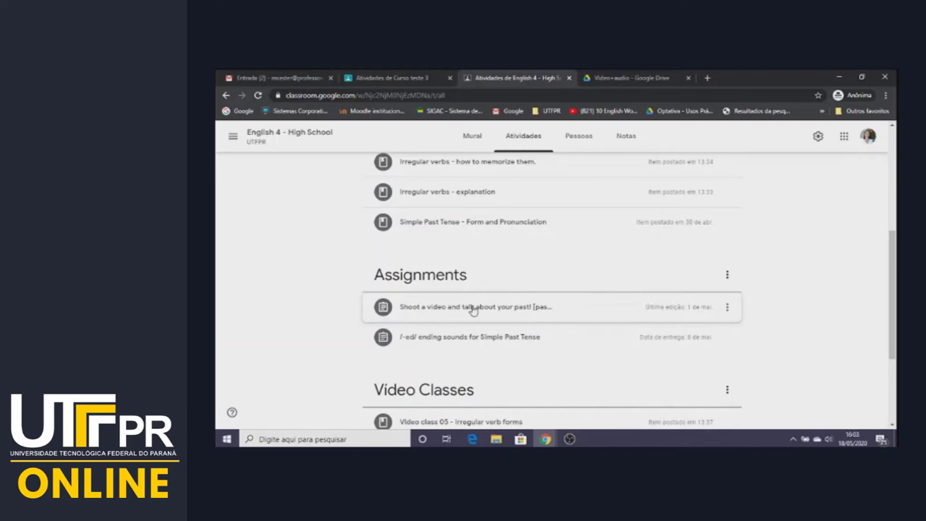
scroll(471, 310, up, 4)
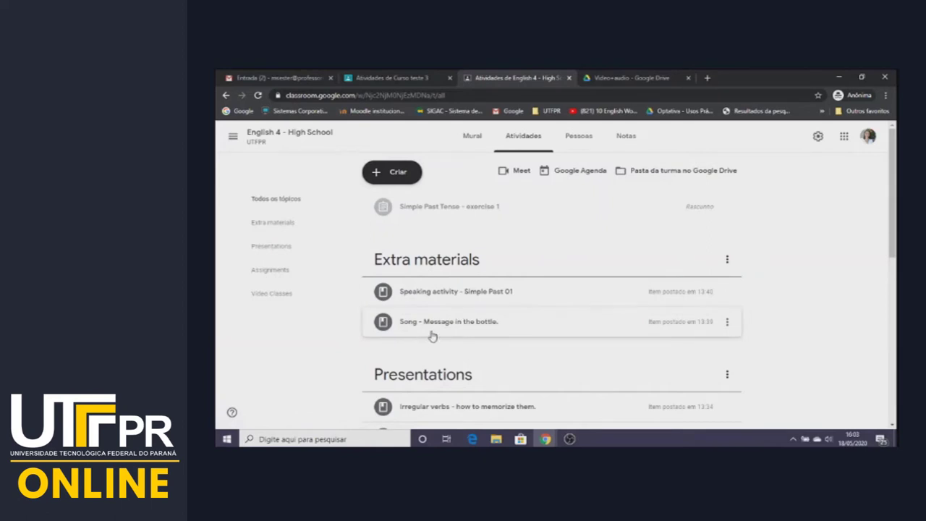
Step: View the English 4 topics one at a time: Video Classes, Assignments, Presentations and Extra materials
click(270, 298)
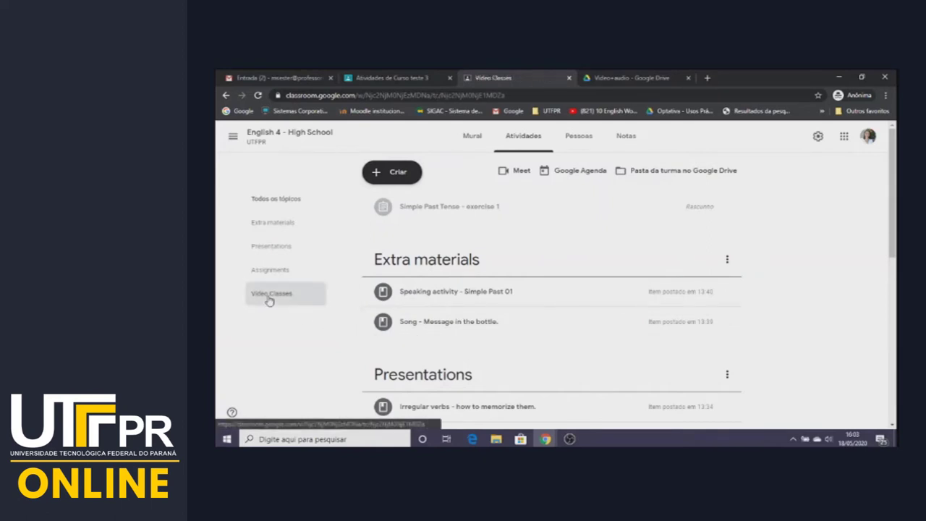
click(268, 282)
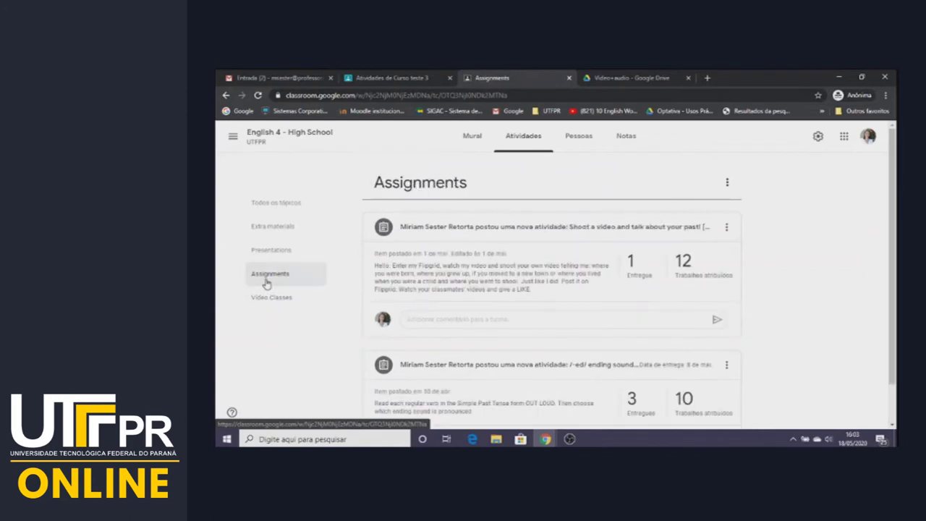
click(266, 253)
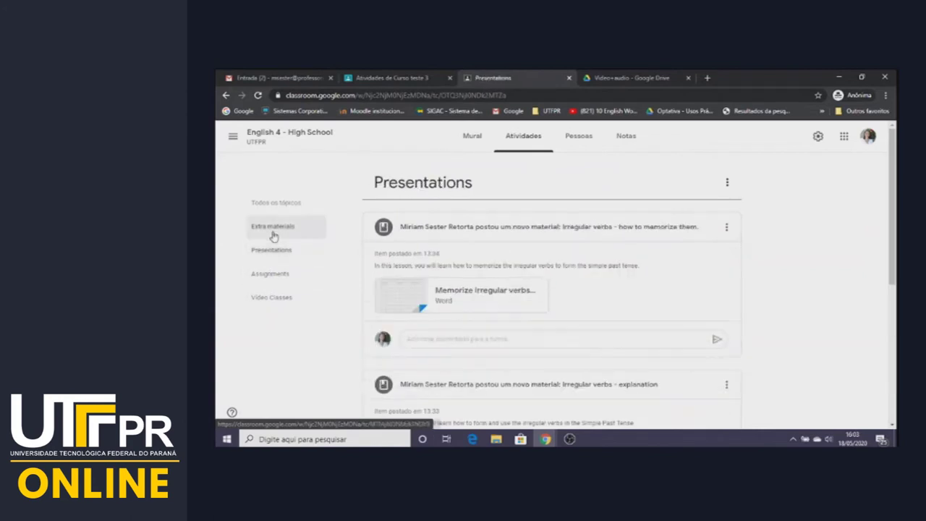
click(274, 230)
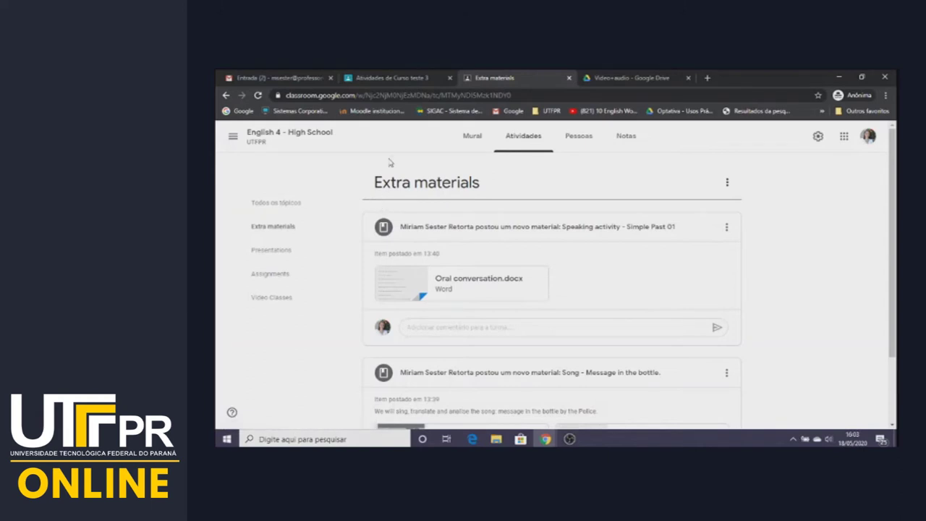
Step: Compare the Curso teste 3 Atividades page with the Extra materials topic of English 4 - High School
click(398, 78)
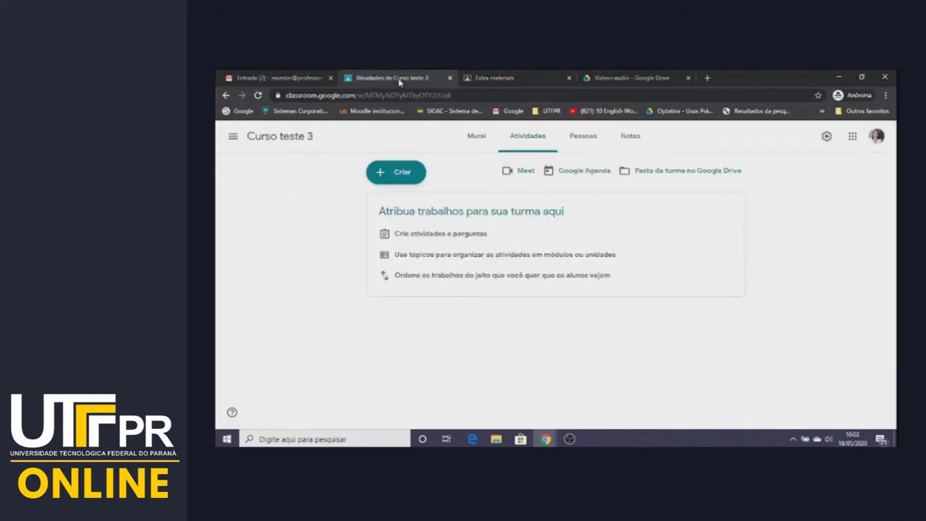
click(496, 81)
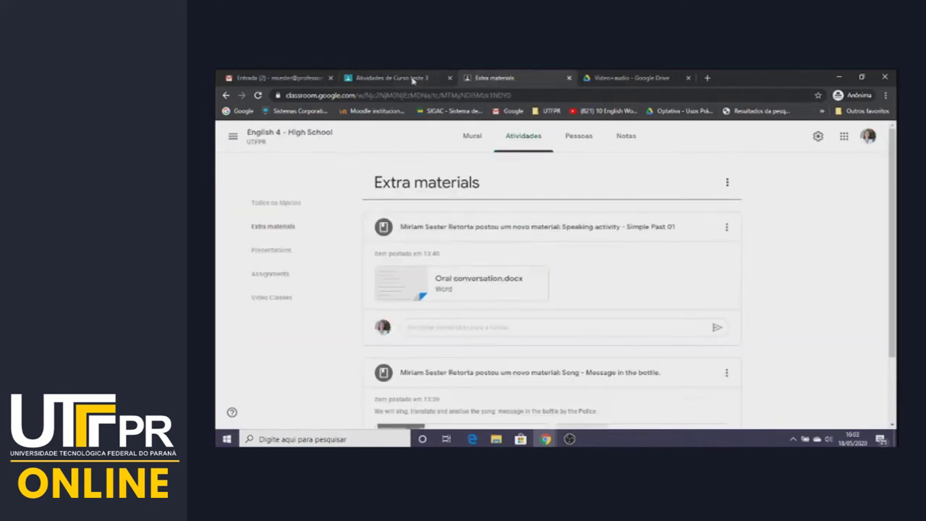
click(403, 80)
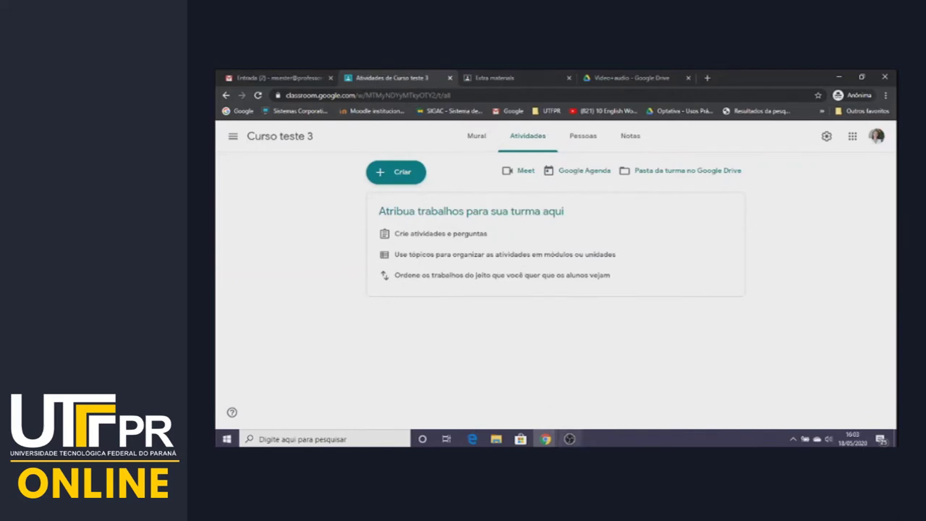
Step: Return to the Curso teste 1 Classwork page in the other browser window
click(543, 439)
click(498, 403)
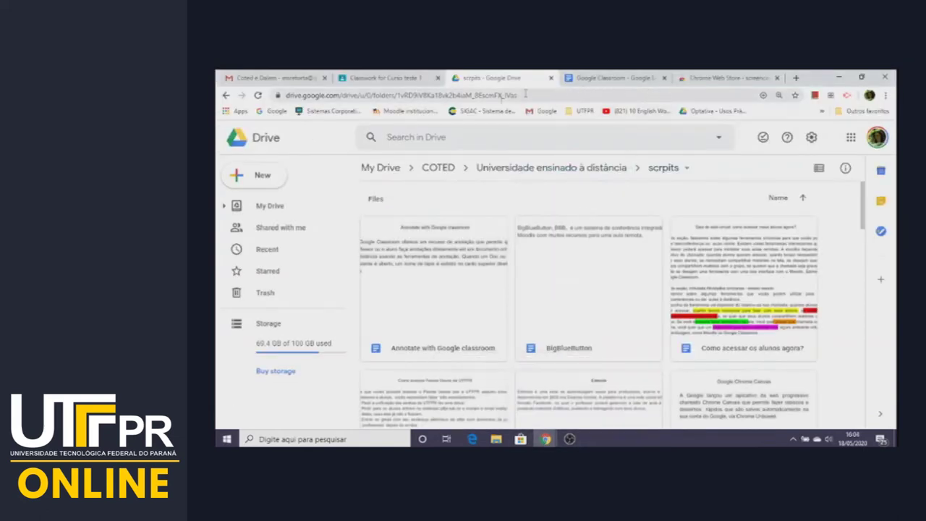
click(396, 79)
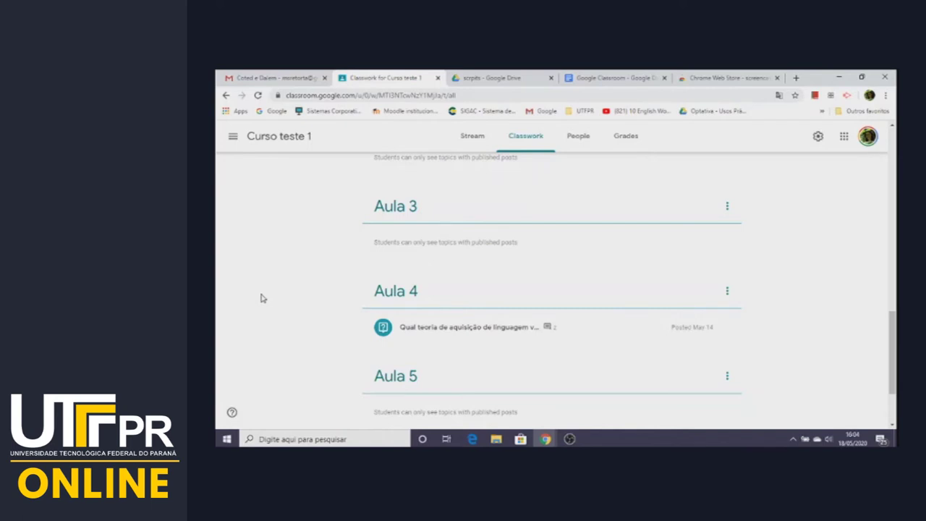
Step: Examine the weekly Semana topics and the numbered Aula topics on the Curso teste 1 Classwork page
scroll(263, 298, up, 10)
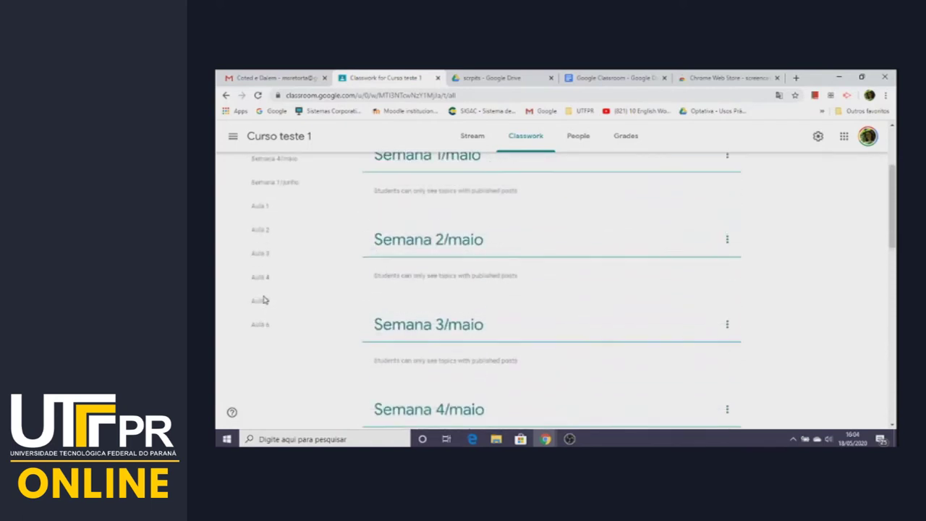
scroll(267, 300, up, 2)
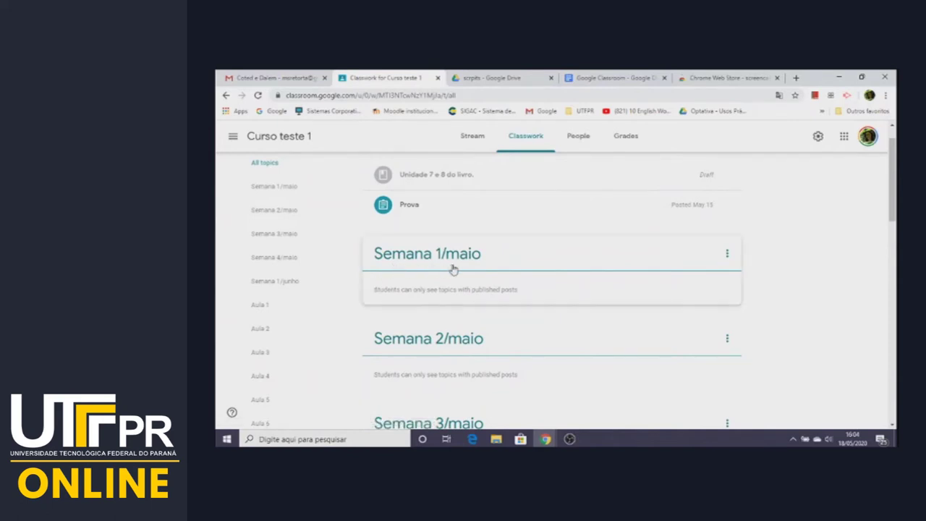
scroll(438, 348, down, 3)
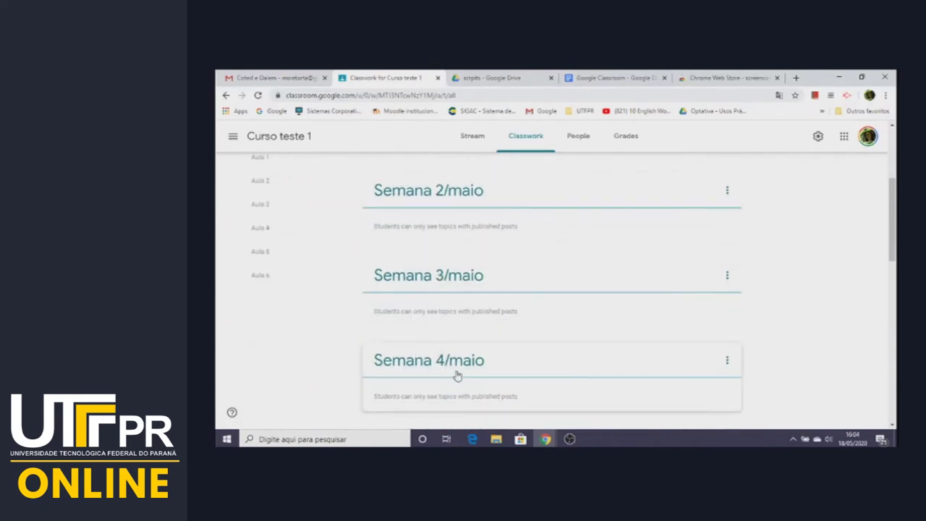
scroll(456, 375, down, 2)
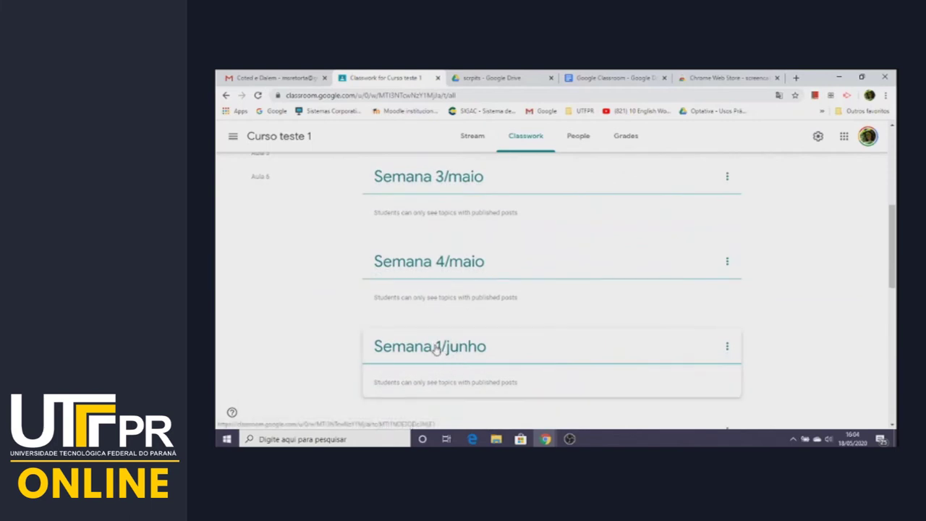
scroll(440, 351, down, 4)
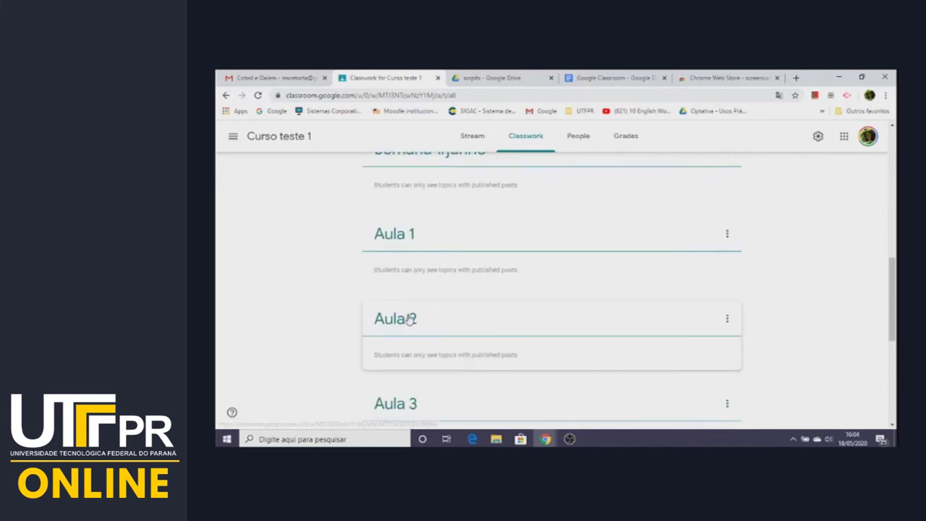
scroll(416, 369, down, 3)
scroll(405, 376, down, 4)
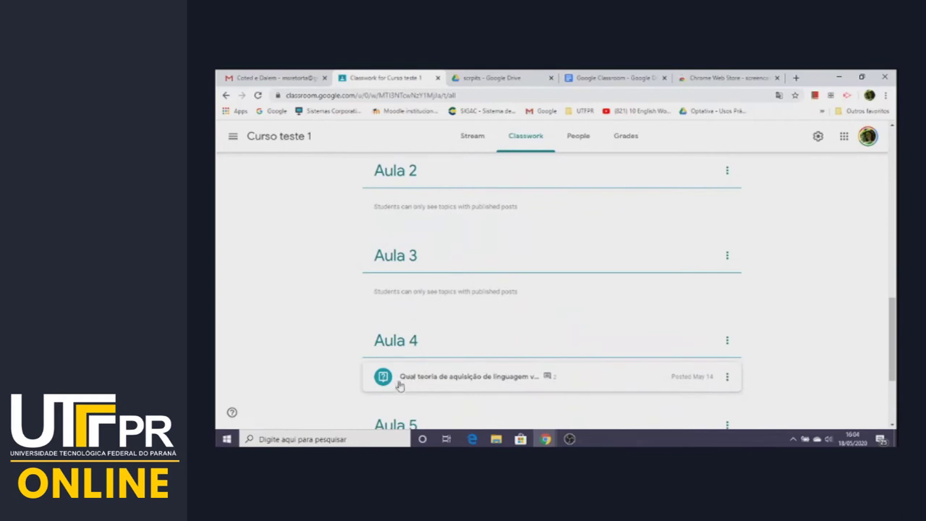
scroll(388, 291, up, 10)
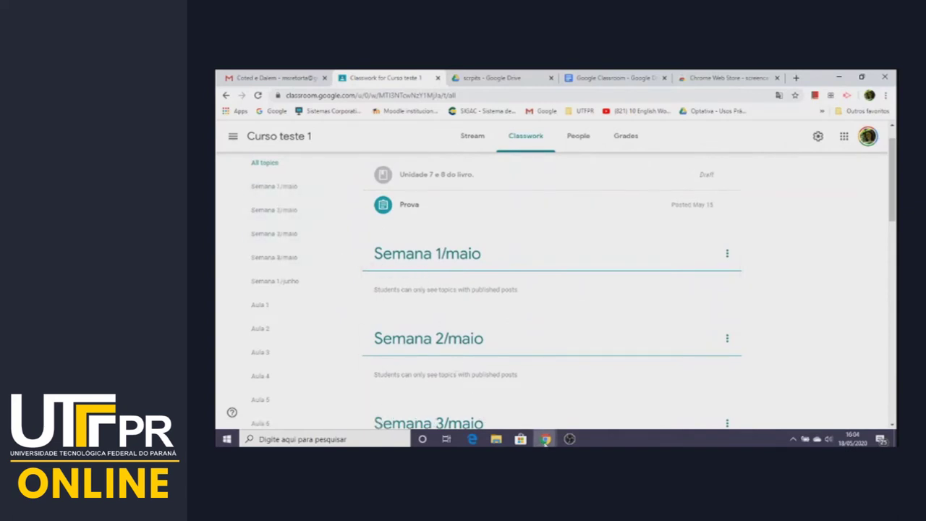
Step: Switch to the browser window with Curso teste 3 and add a classwork topic named Semana 1
click(545, 439)
click(565, 421)
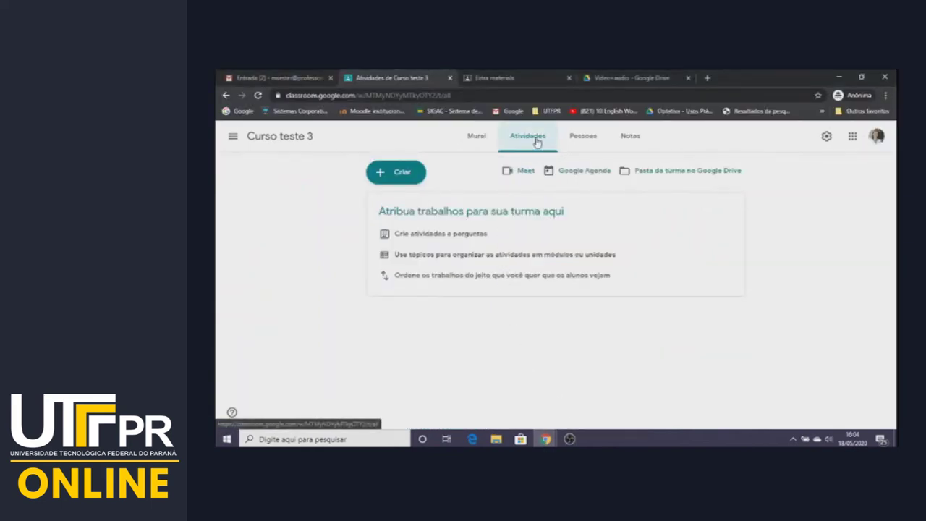
click(397, 177)
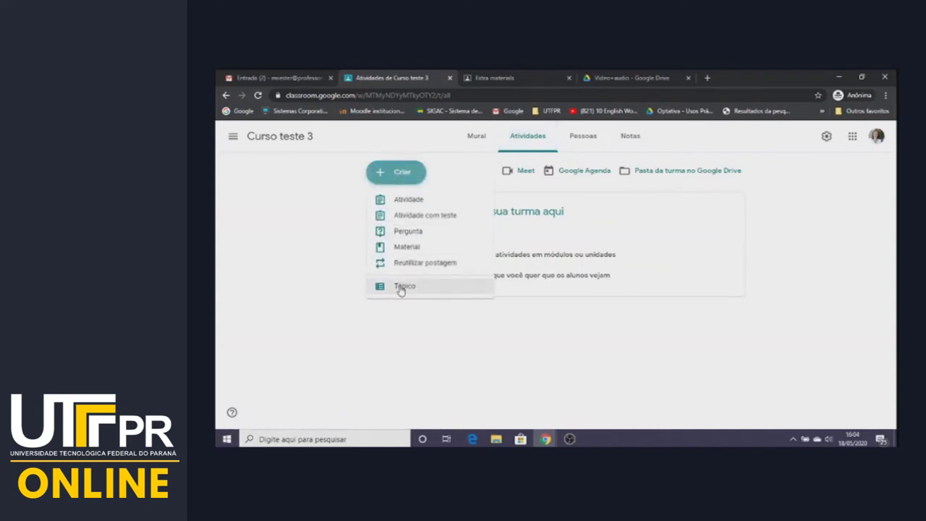
click(402, 288)
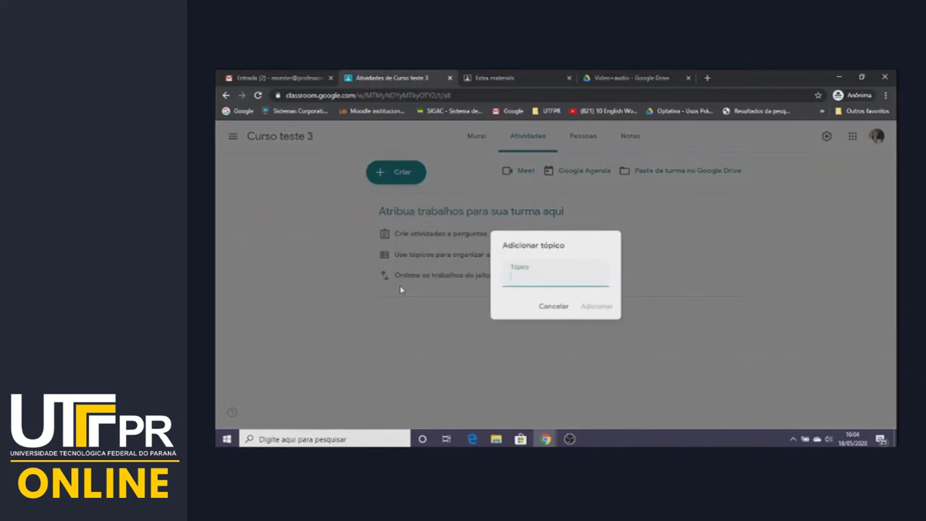
text(Semana 1)
click(595, 310)
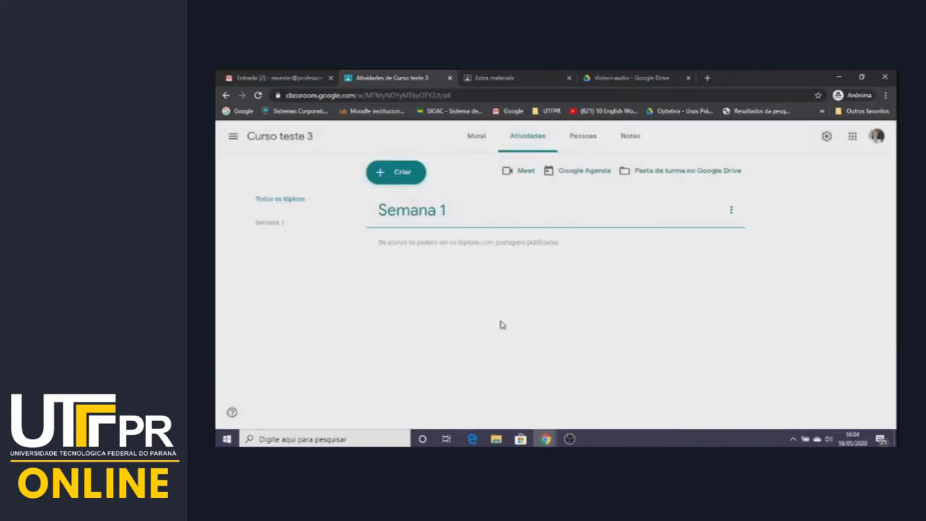
Step: Add a topic named Semana 2 and move it below Semana 1
click(399, 173)
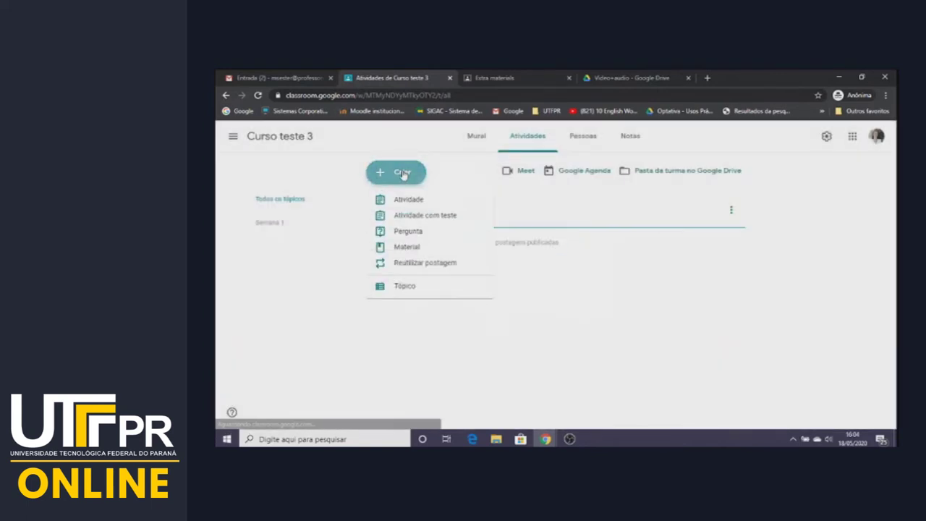
click(411, 293)
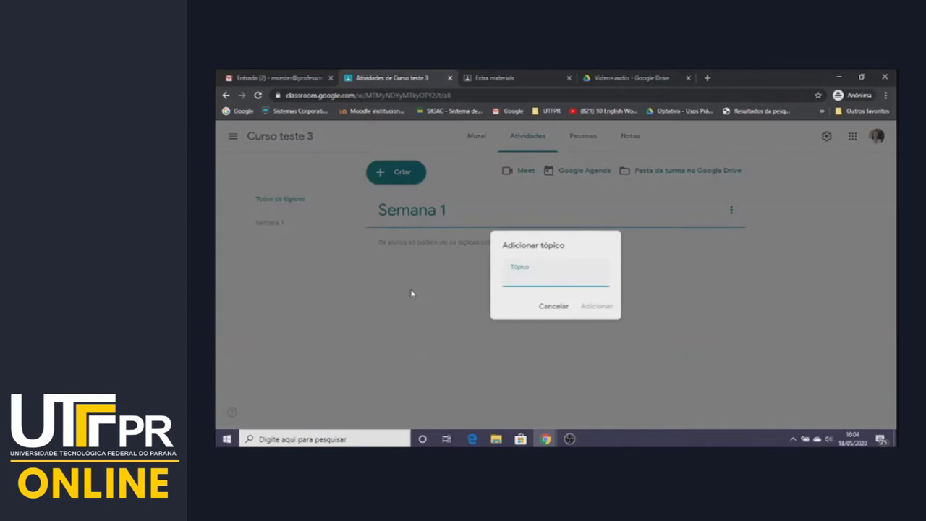
text(Semana 2)
click(584, 307)
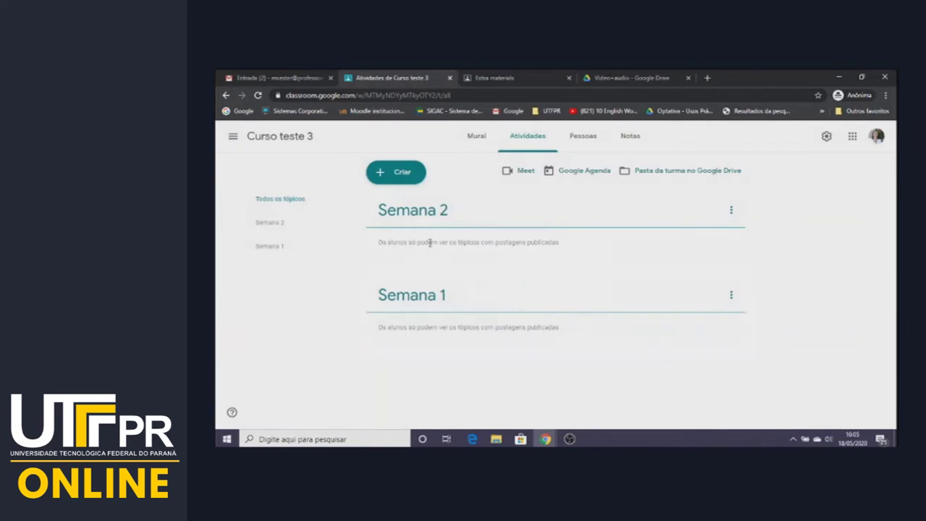
drag(383, 209, 400, 293)
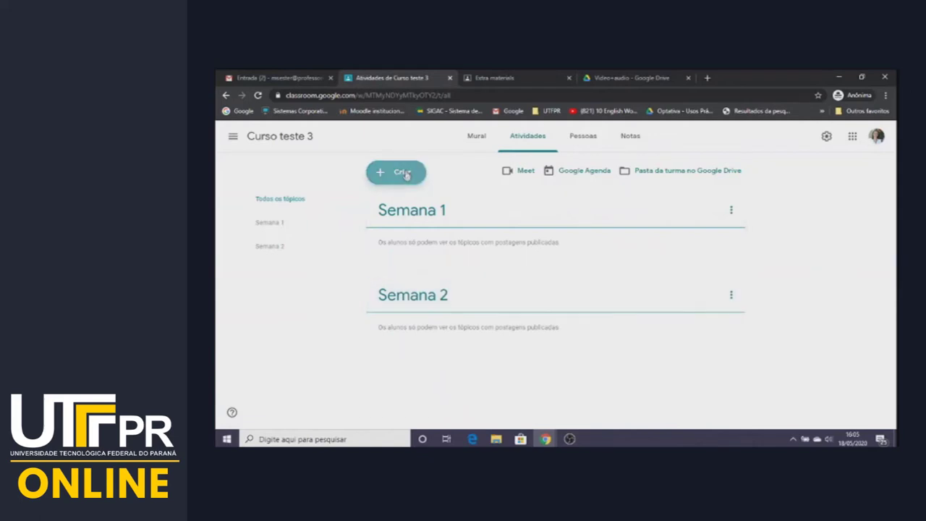
Step: Add a topic named Semana 3 and move it below Semana 2
click(406, 175)
click(404, 288)
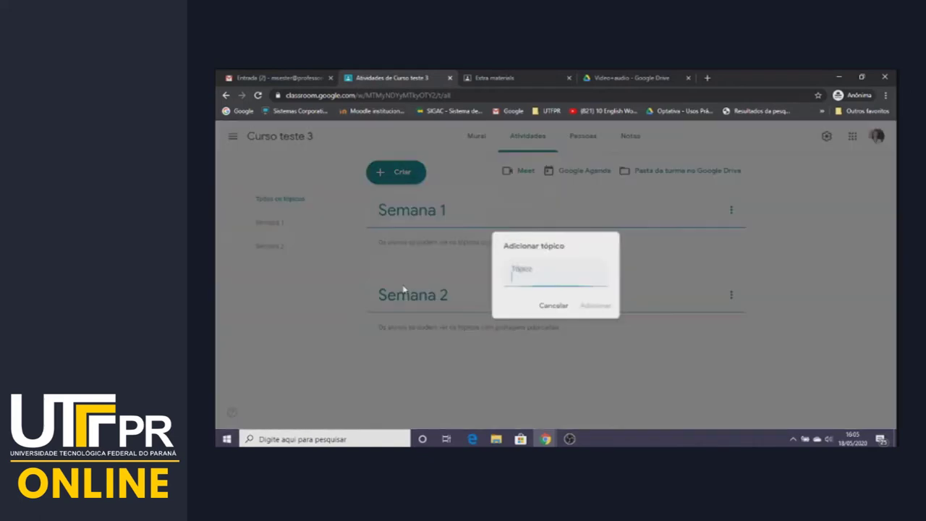
text(Semana 3)
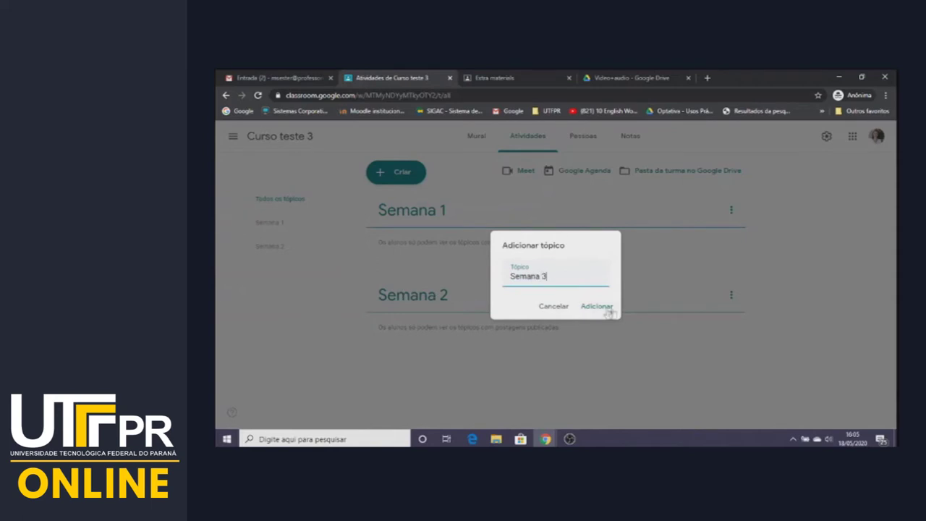
click(599, 307)
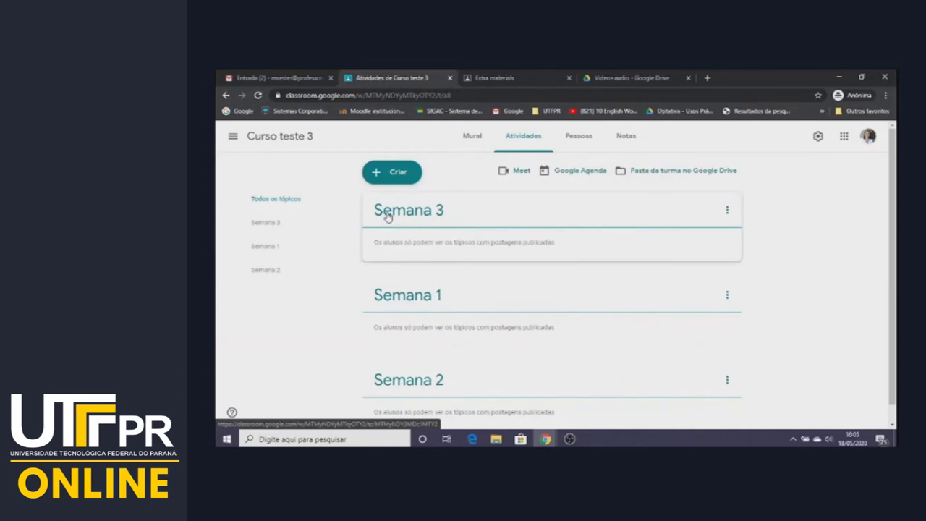
drag(387, 216, 388, 237)
drag(402, 286, 438, 371)
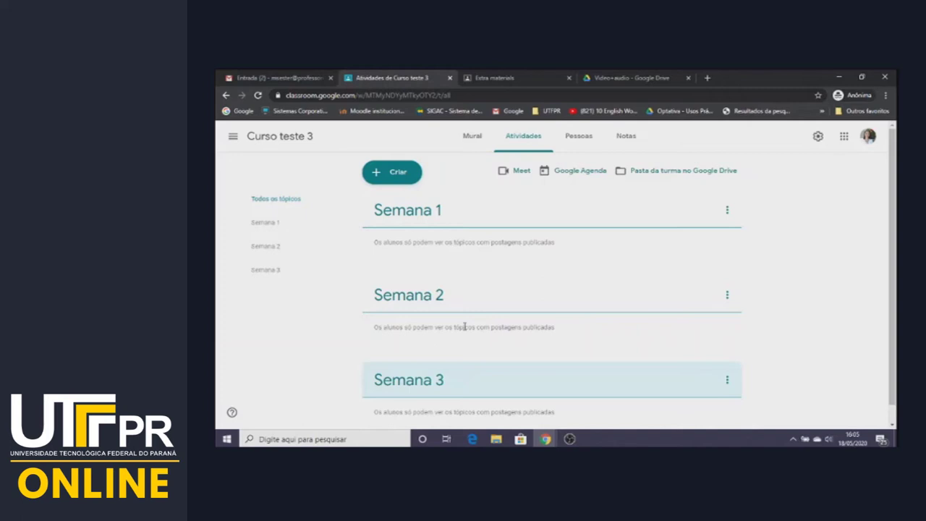
Step: Create a material post titled "Unit 7" with the description "Please read unit 7."
click(398, 181)
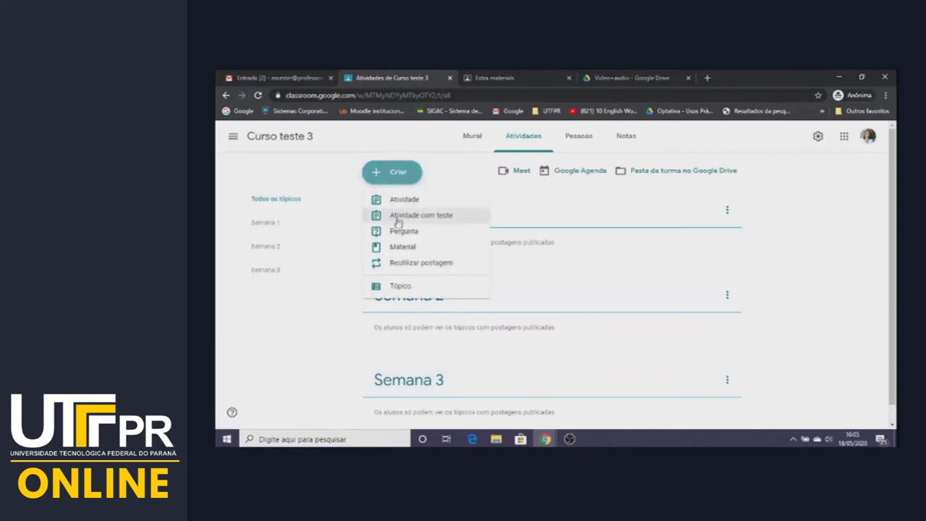
click(397, 249)
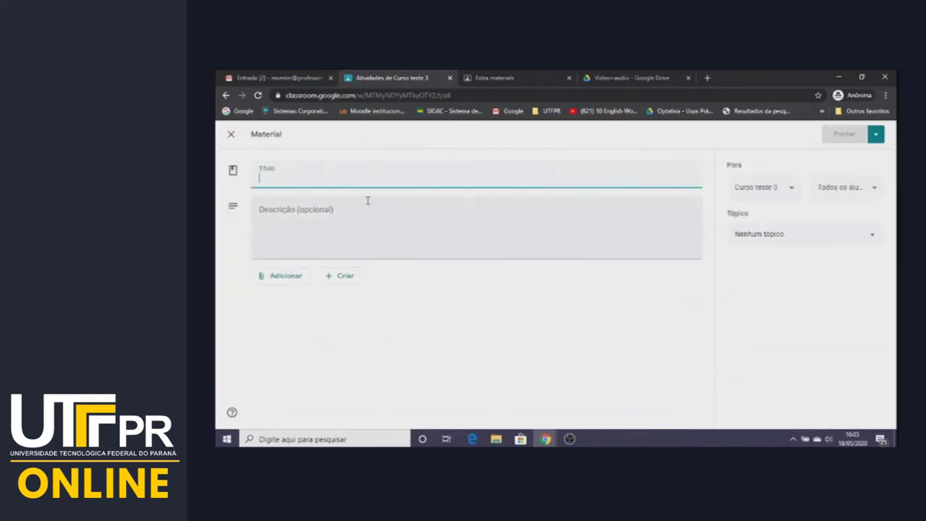
text(Unit 7)
click(368, 205)
text(Please read u)
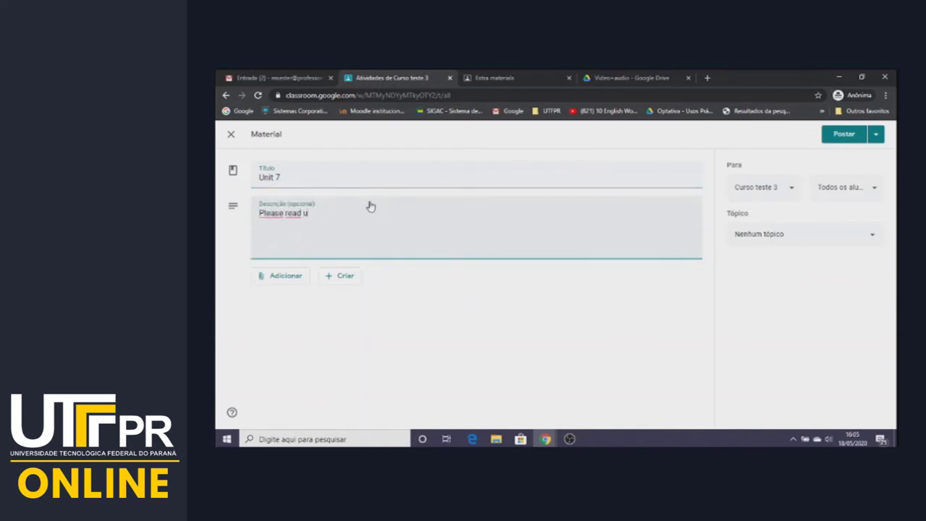
text(nit 7.)
Step: Attach Unit 7 a.pdf to the material from the Google Drive folder Técnico > English 4 > Book Units 7-8
click(272, 280)
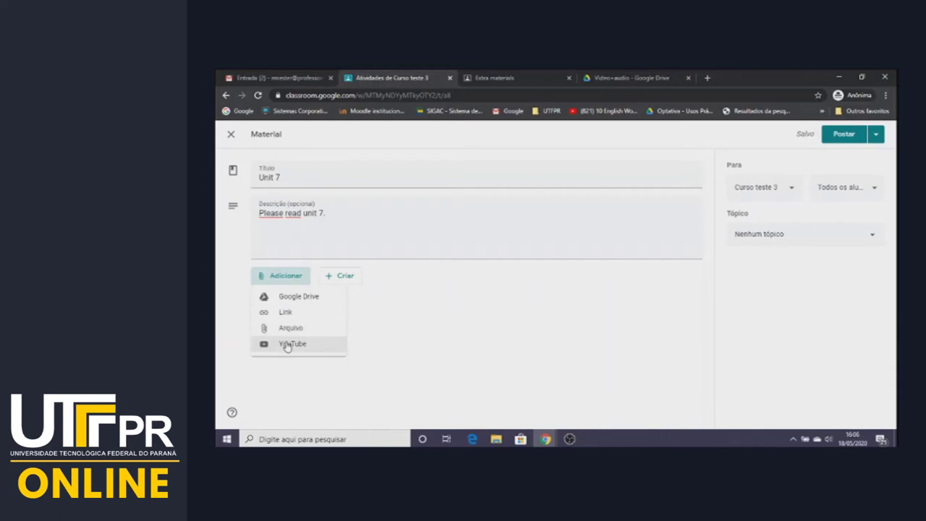
click(295, 299)
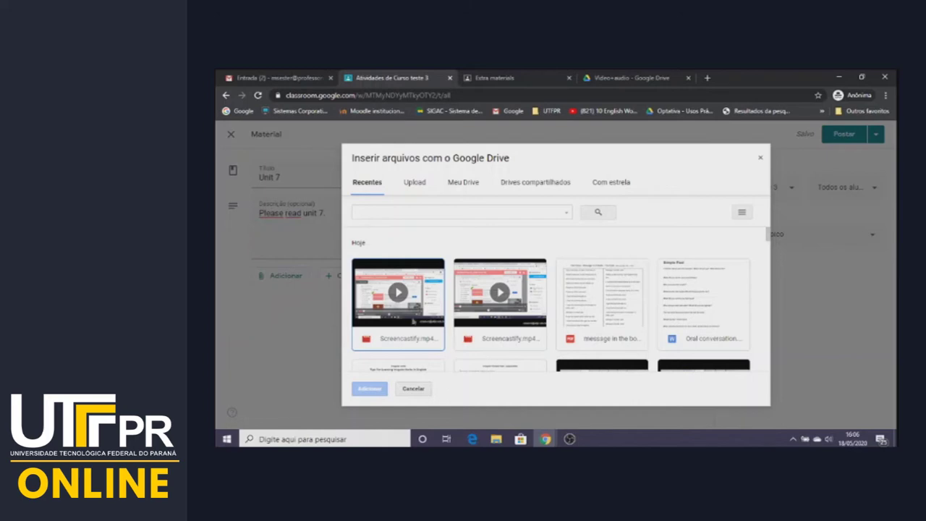
click(465, 184)
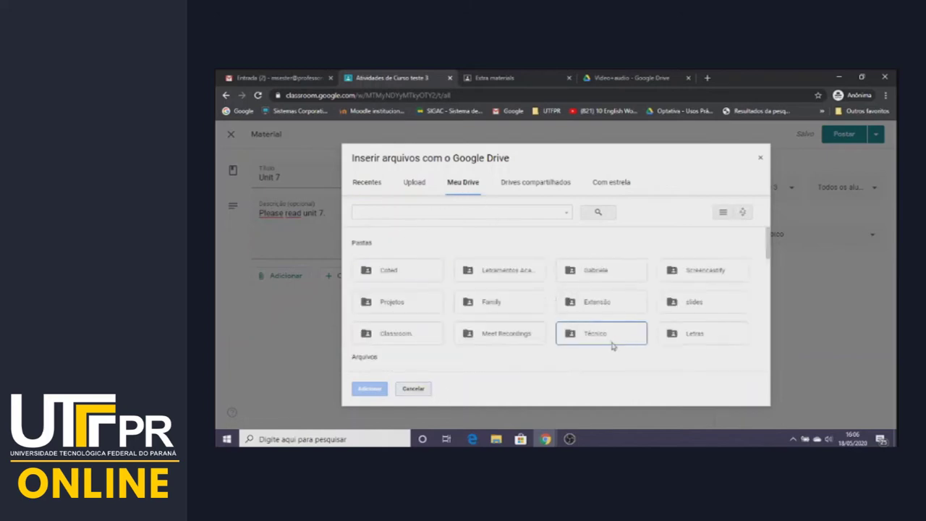
double_click(610, 342)
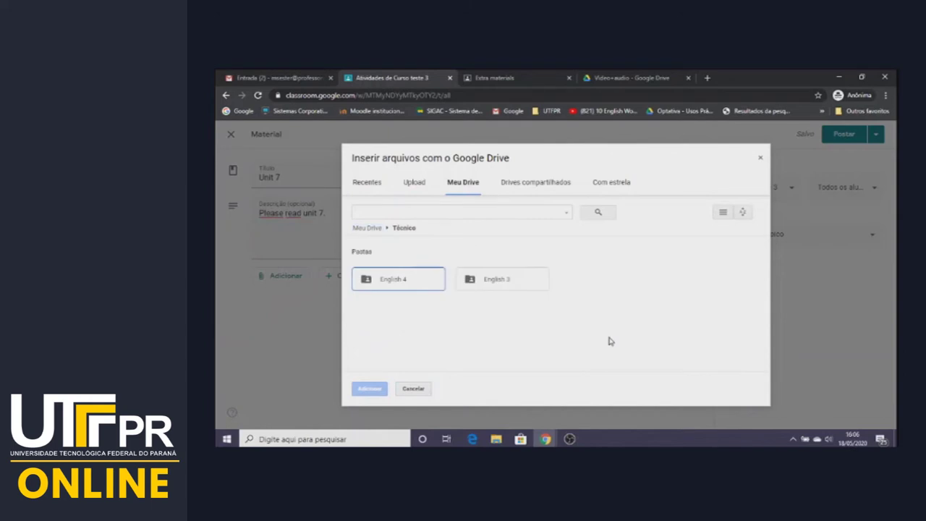
double_click(410, 284)
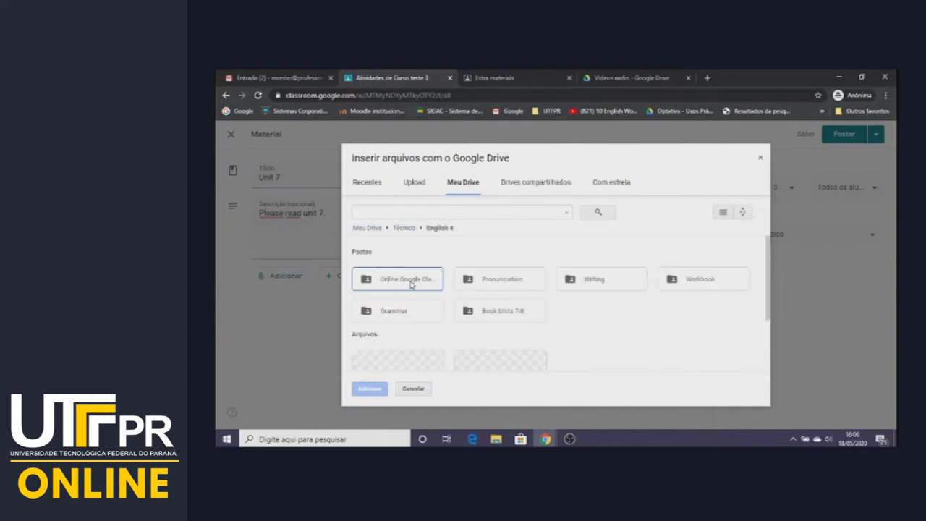
click(504, 312)
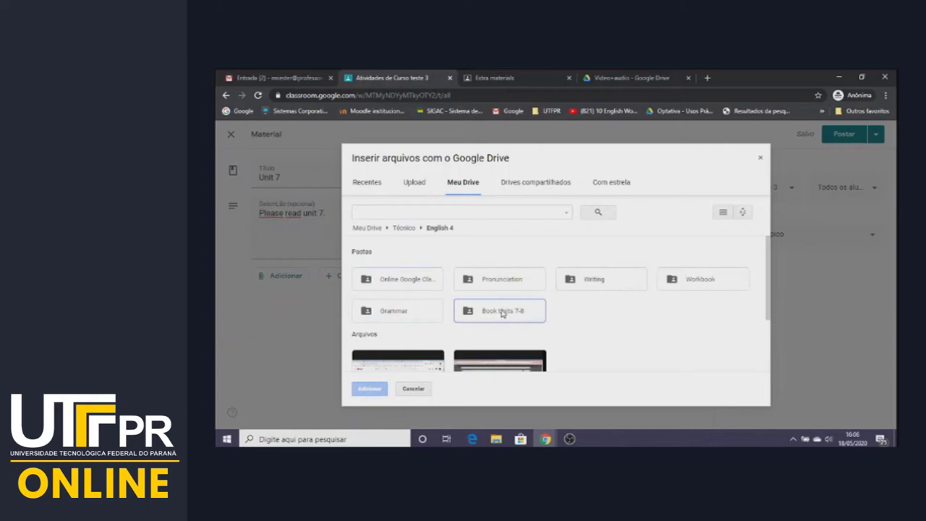
double_click(503, 313)
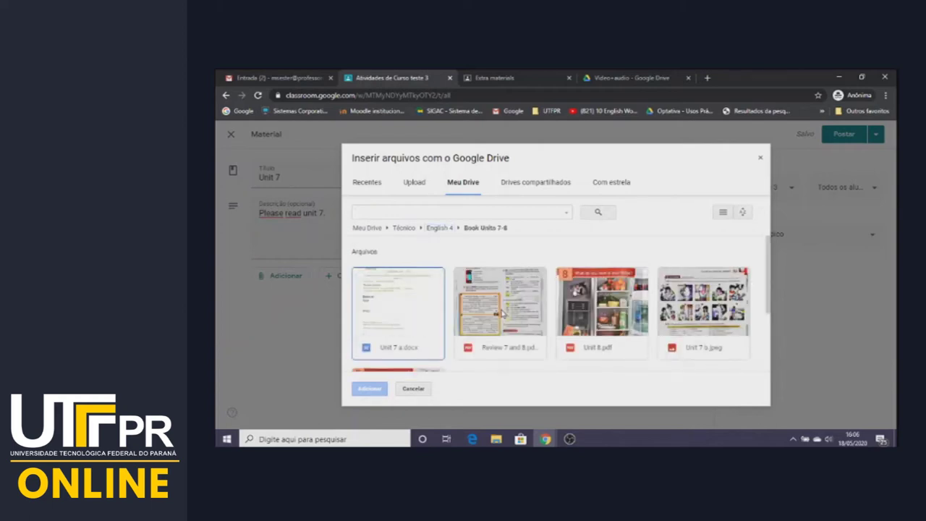
scroll(499, 314, down, 3)
click(400, 324)
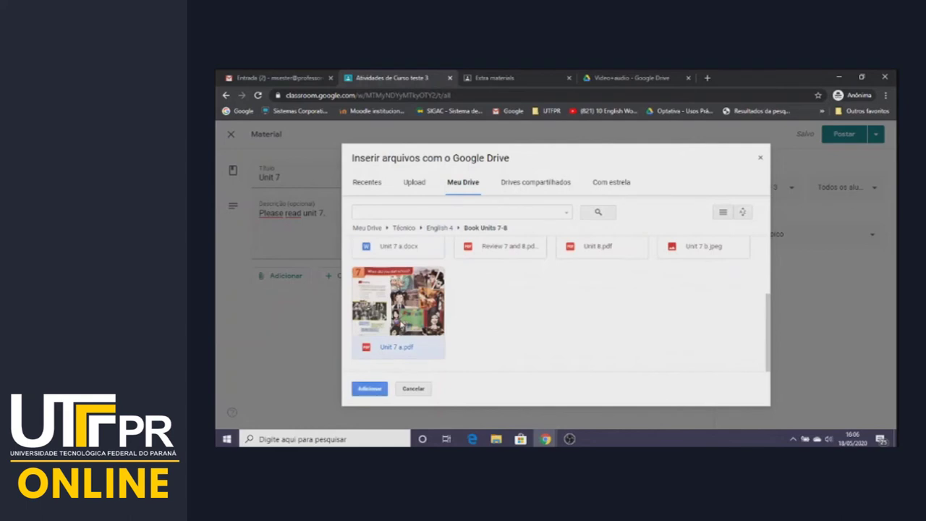
click(372, 391)
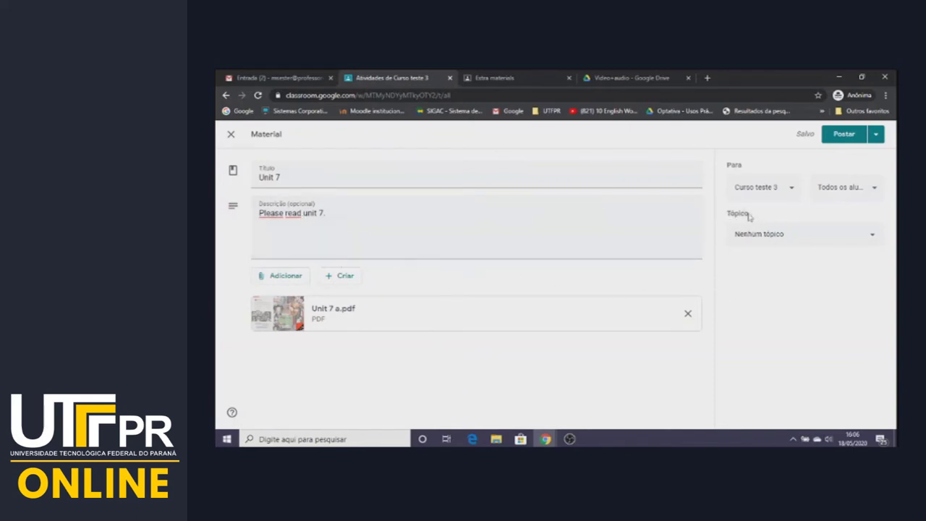
Step: Assign the Unit 7 material to the Semana 1 topic and check the student recipient options
click(753, 243)
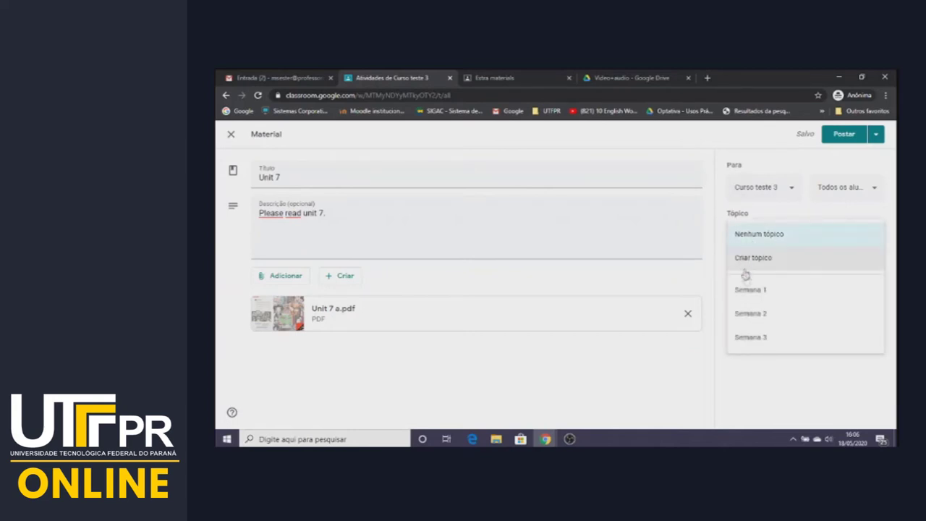
click(749, 293)
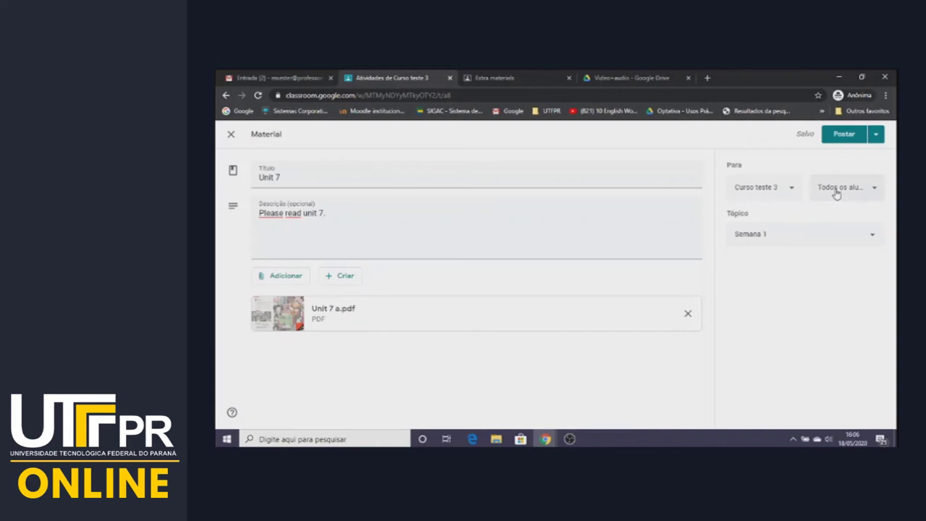
click(836, 190)
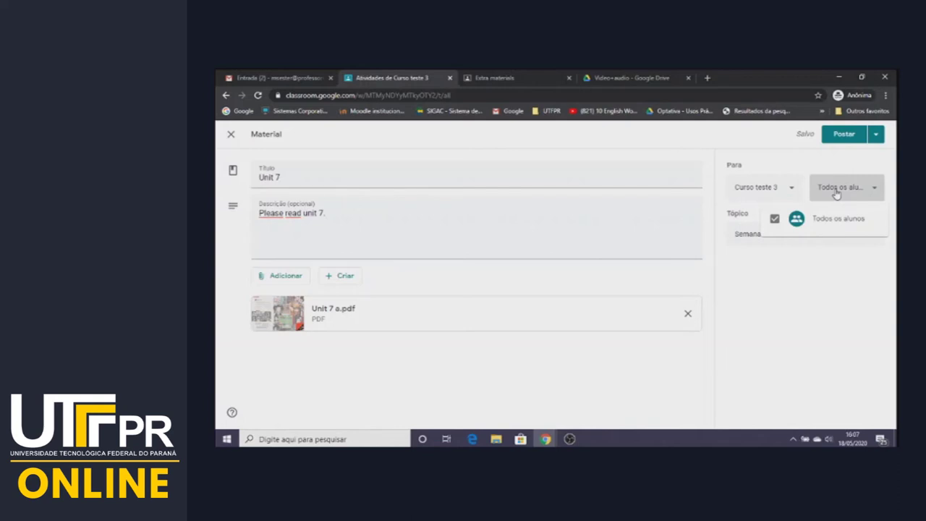
click(850, 138)
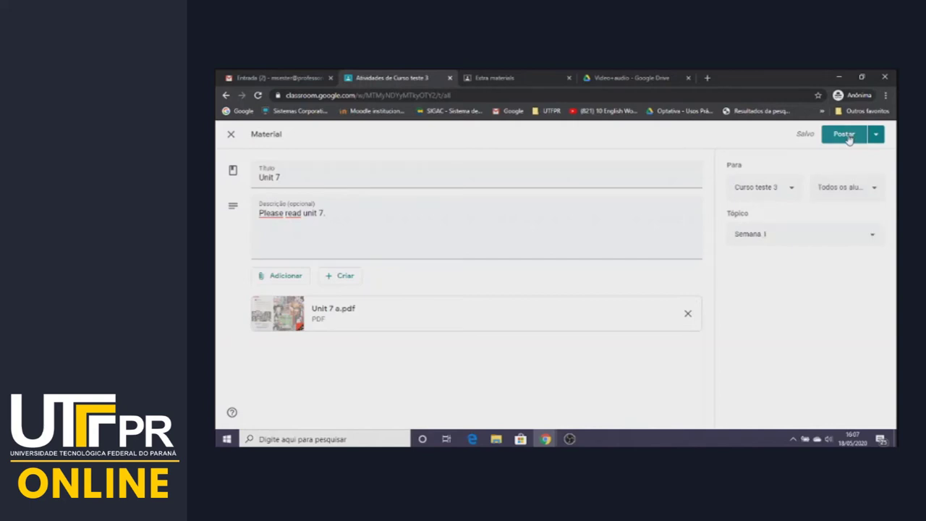
Step: Post the Unit 7 material and start a new assignment titled "Tarefa 1"
click(849, 137)
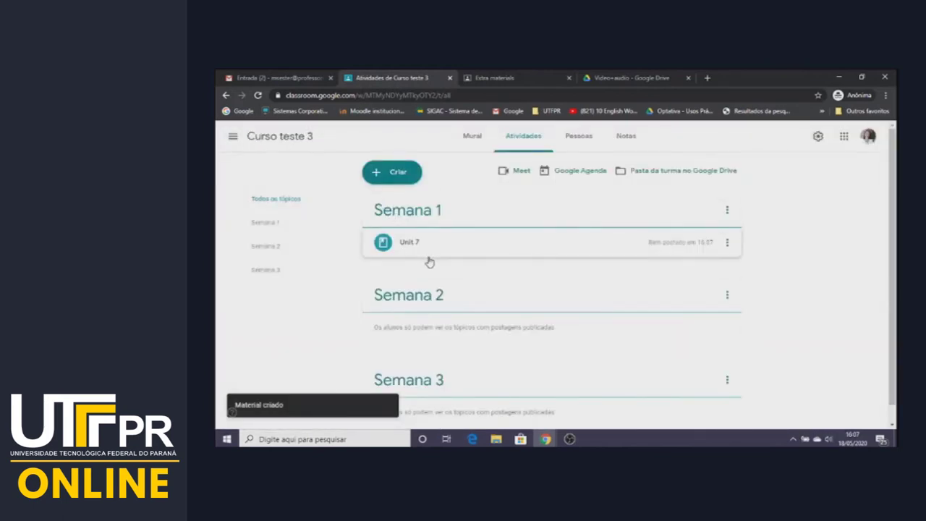
click(396, 176)
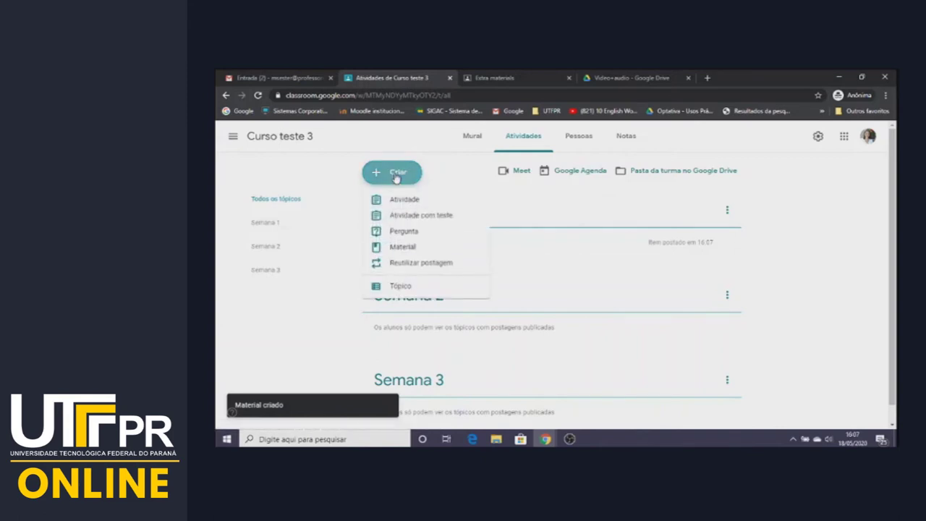
click(402, 202)
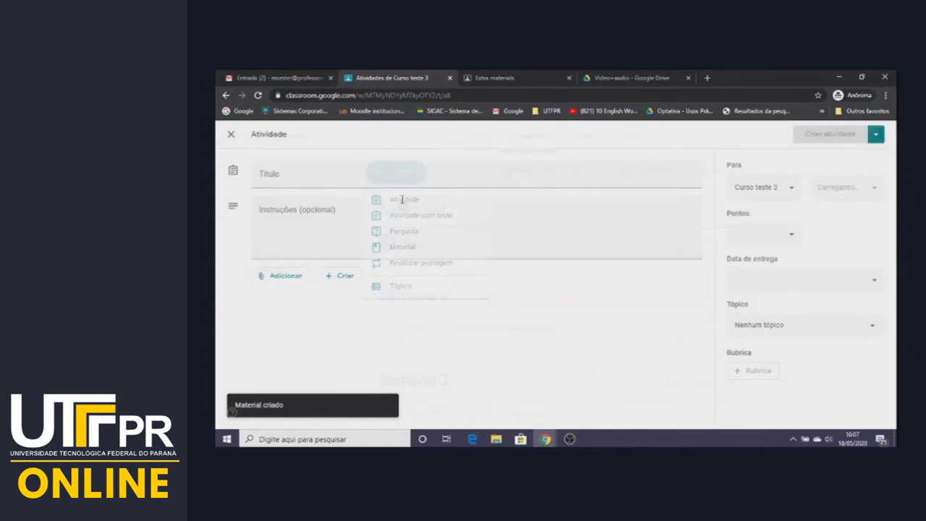
text(T)
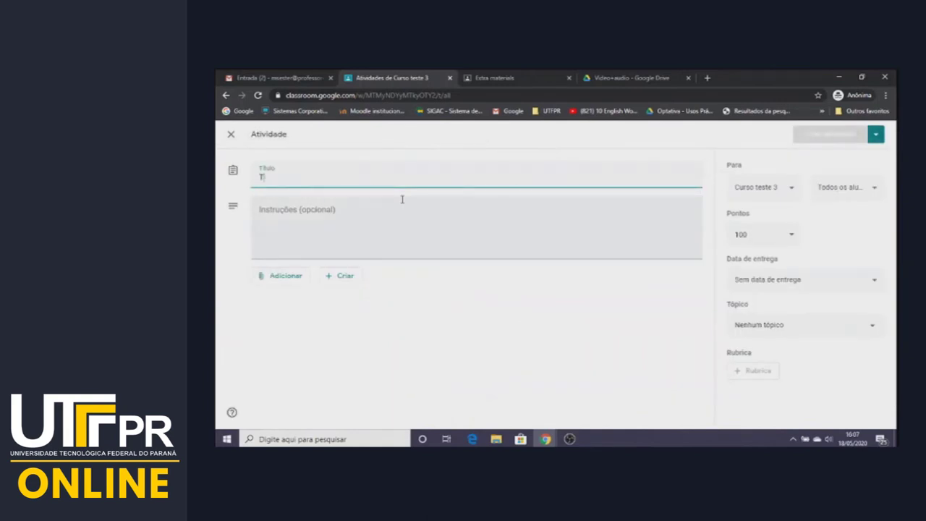
text(arefa 1)
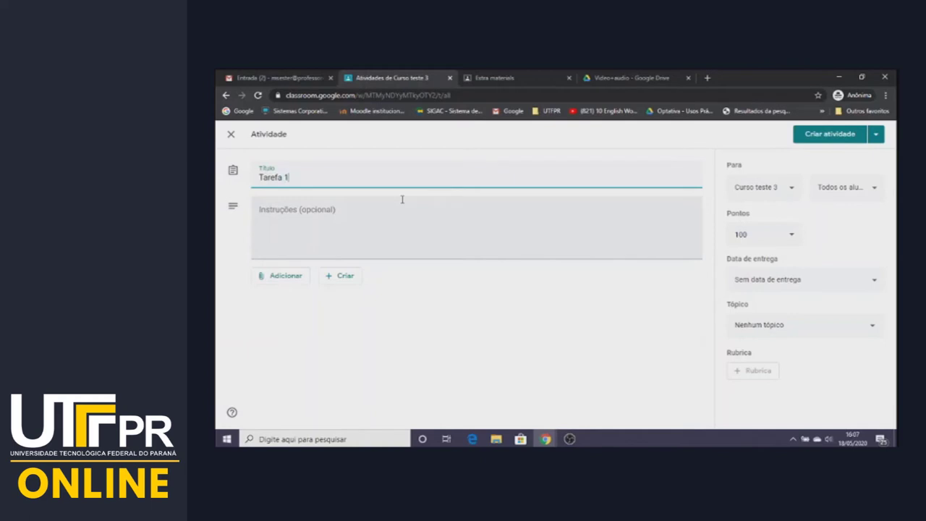
Step: Attach WK Unit 7.pdf to the assignment from the Google Drive folder Técnico > English 4 > Workbook
click(275, 283)
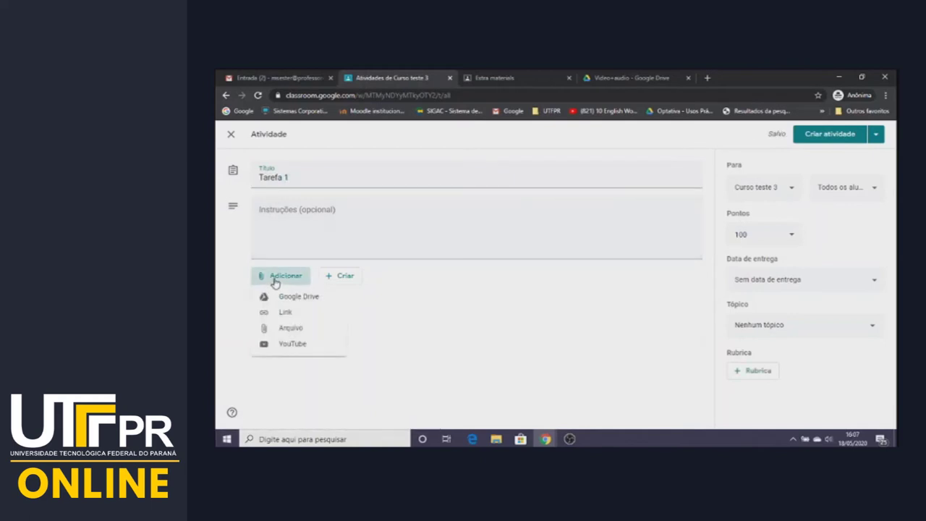
click(286, 296)
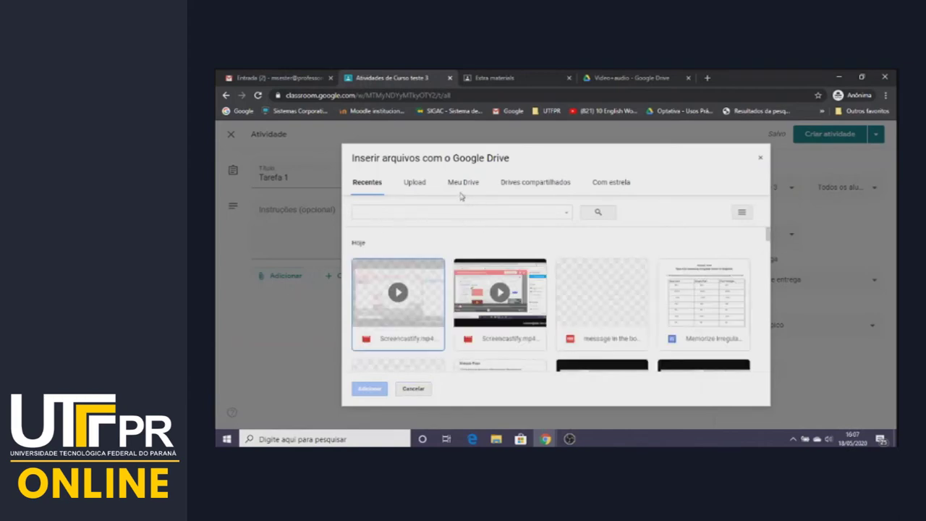
click(461, 184)
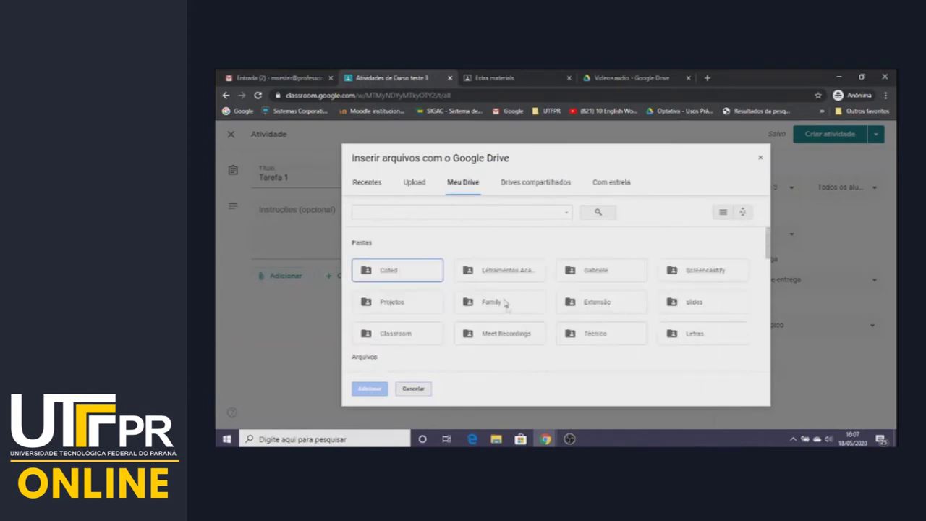
click(595, 337)
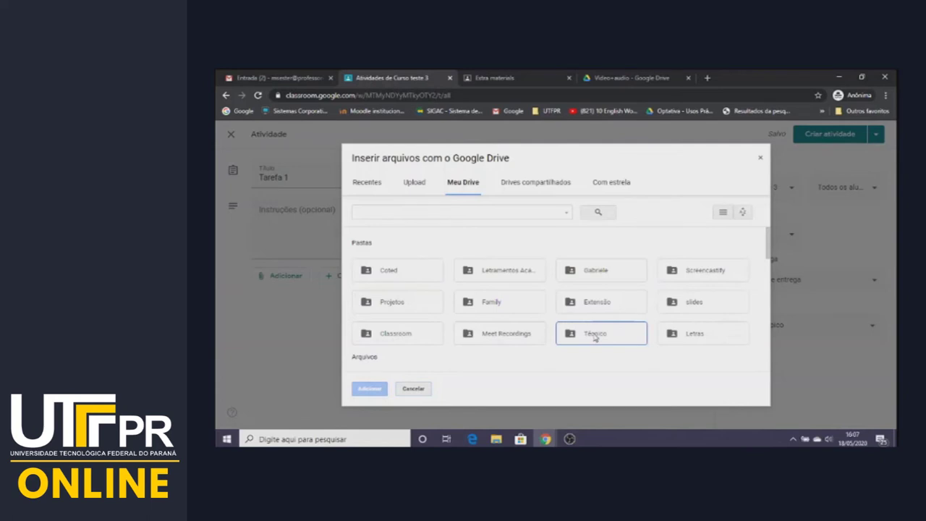
double_click(595, 337)
double_click(412, 280)
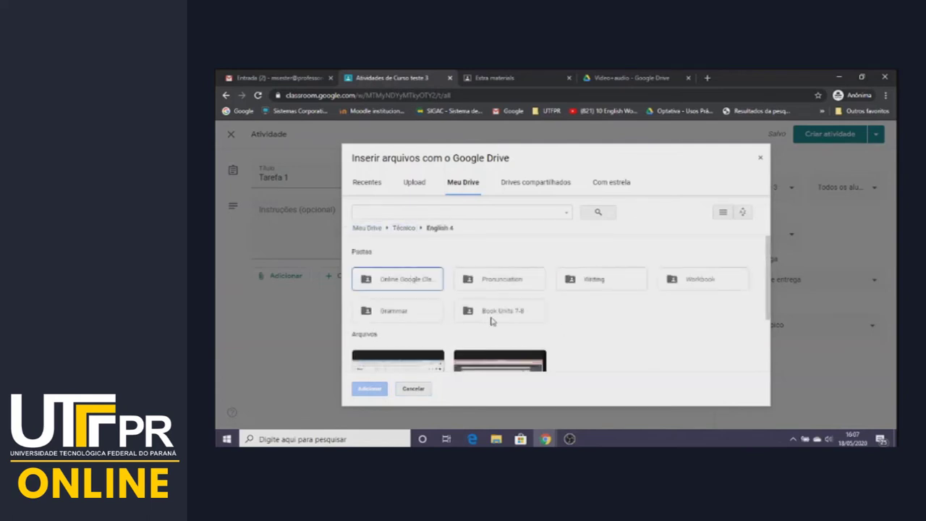
double_click(700, 287)
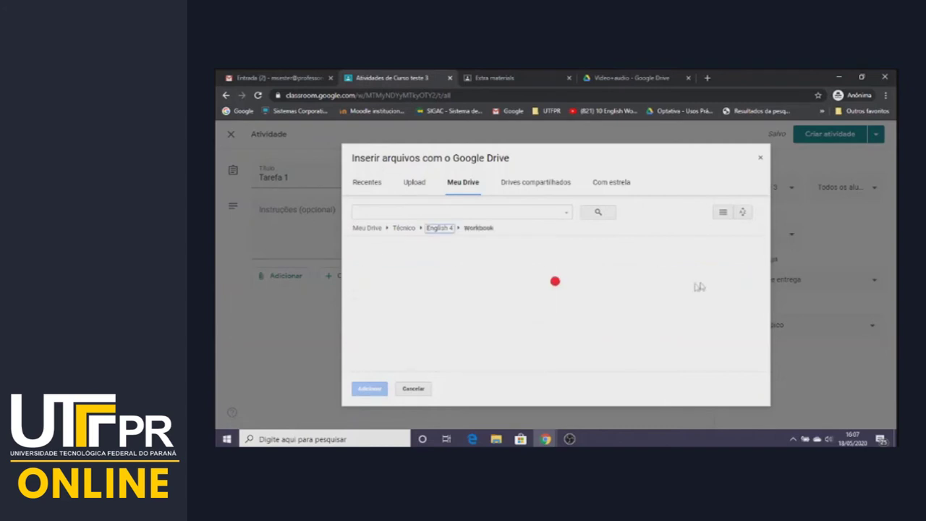
click(399, 313)
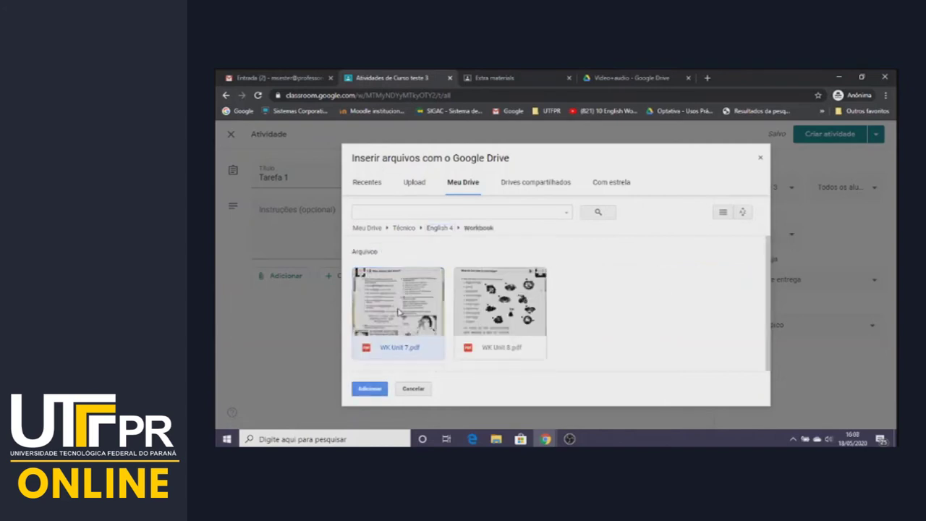
click(369, 388)
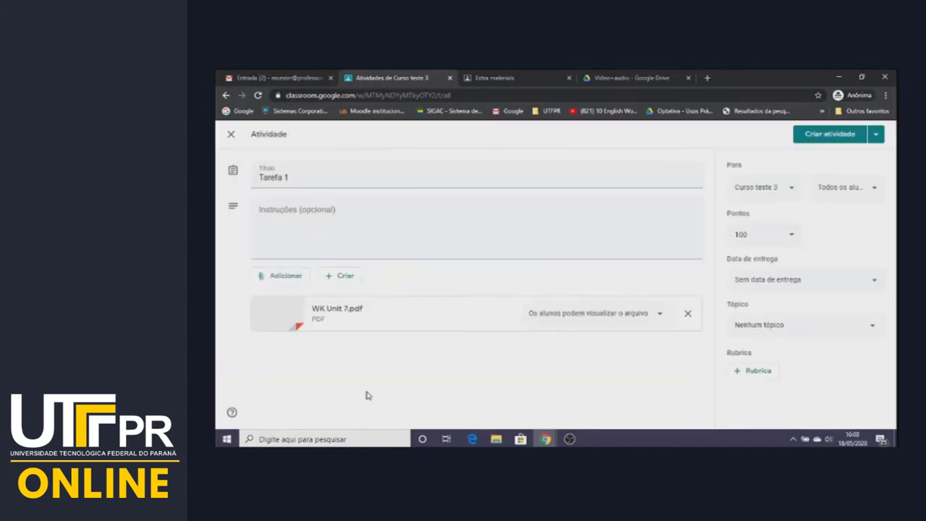
Step: Add the instructions "Do your workbook." to Tarefa 1 and set its points to 1
click(274, 215)
text(Do your workbook.)
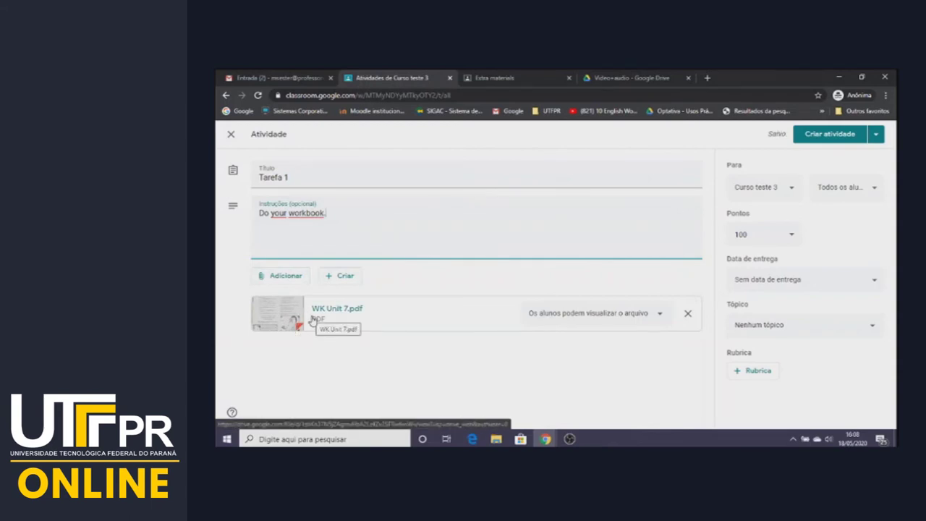
click(749, 233)
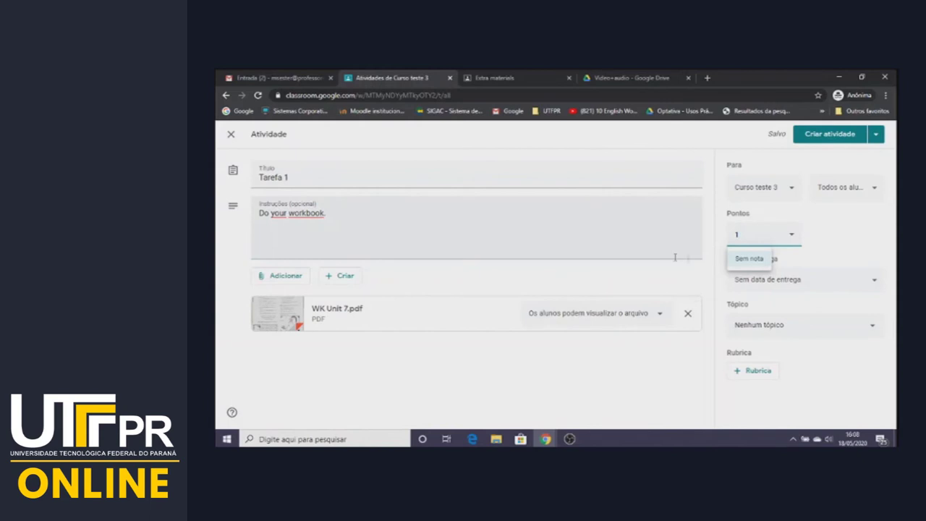
click(848, 228)
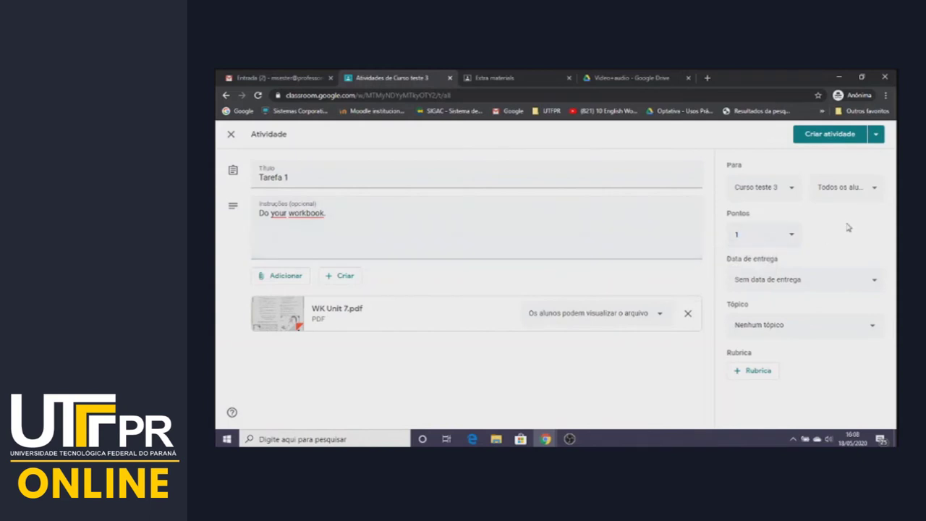
Step: Set the due date of Tarefa 1 to 26 May 2020 at 23:59
click(765, 282)
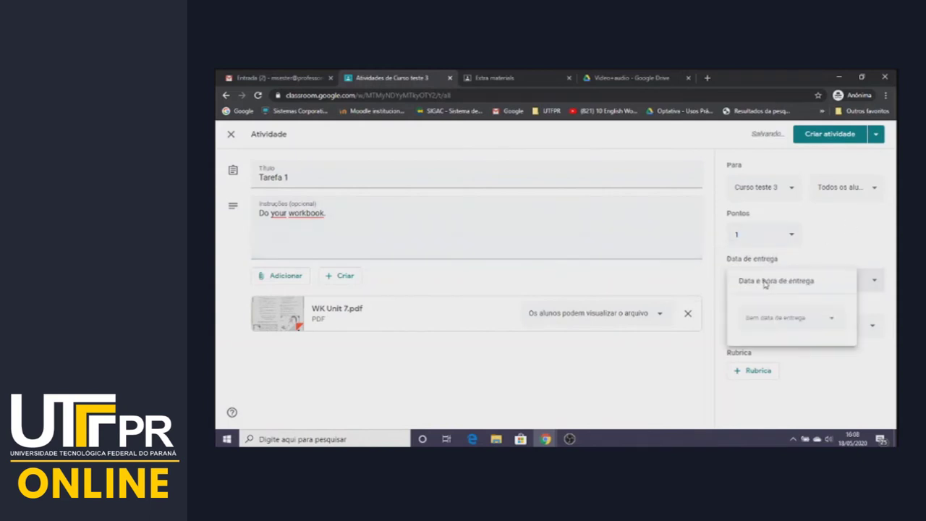
click(772, 318)
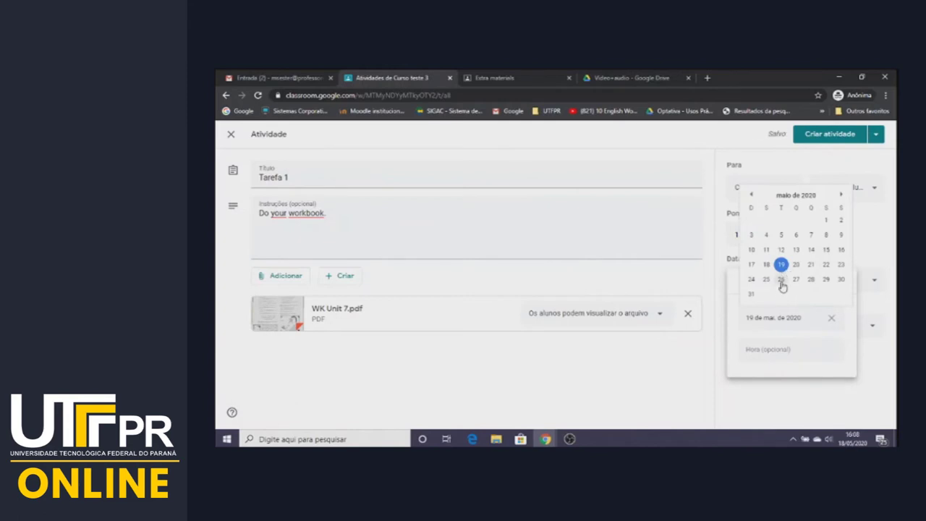
click(781, 280)
click(767, 349)
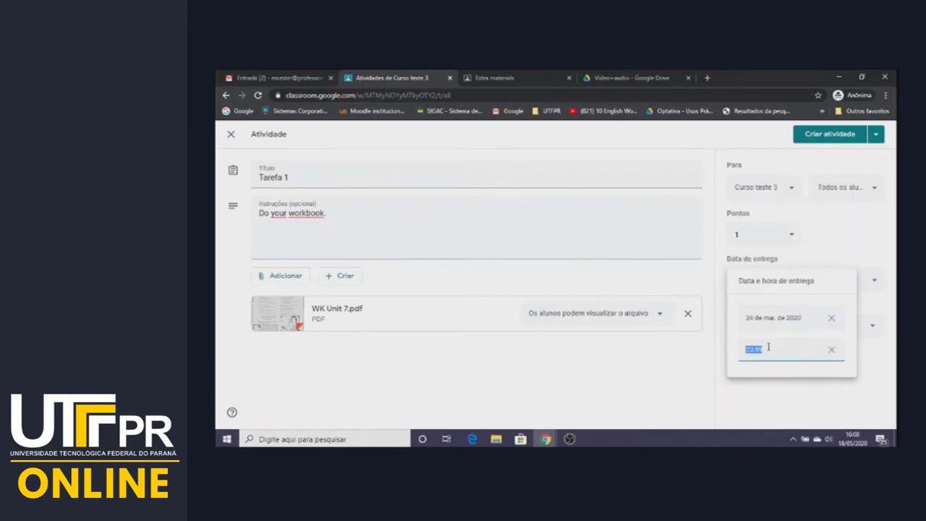
click(792, 386)
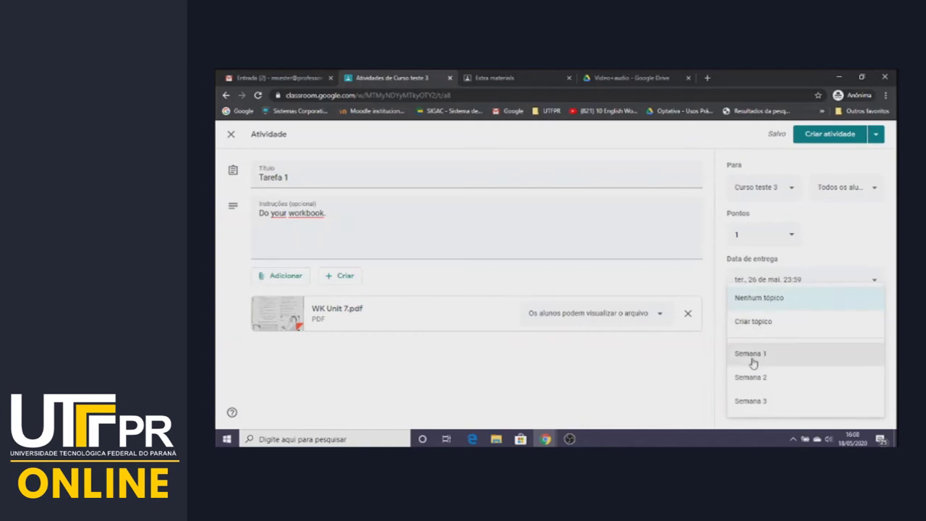
Step: Publish Tarefa 1 under the Semana 1 topic and move it below the Unit 7 material
click(752, 362)
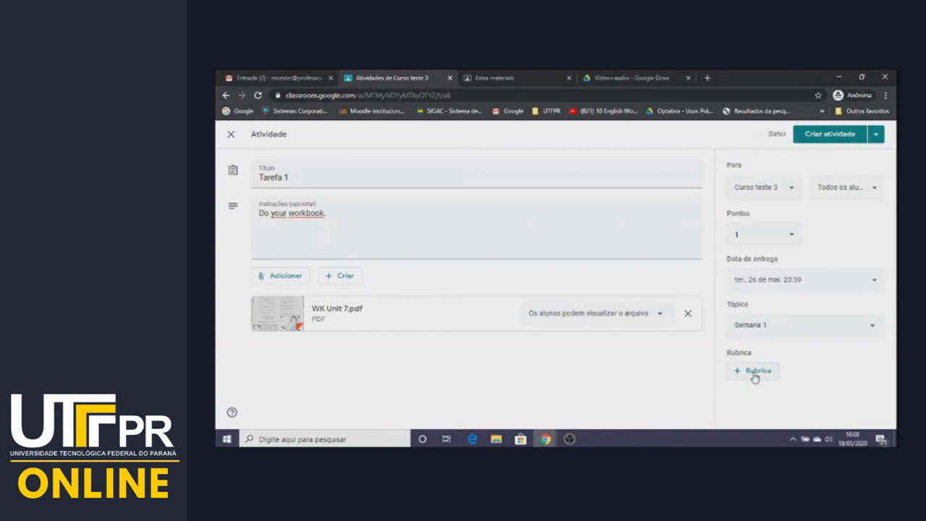
click(823, 137)
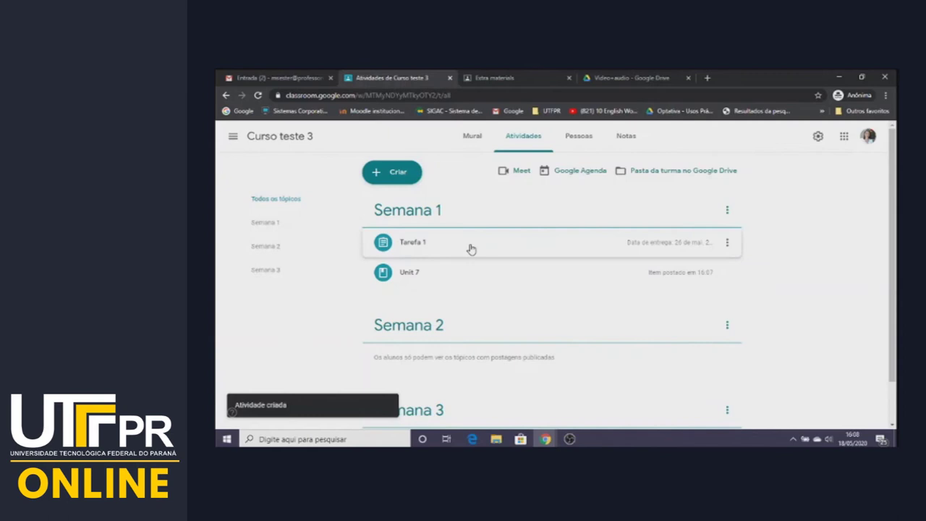
drag(472, 249, 475, 260)
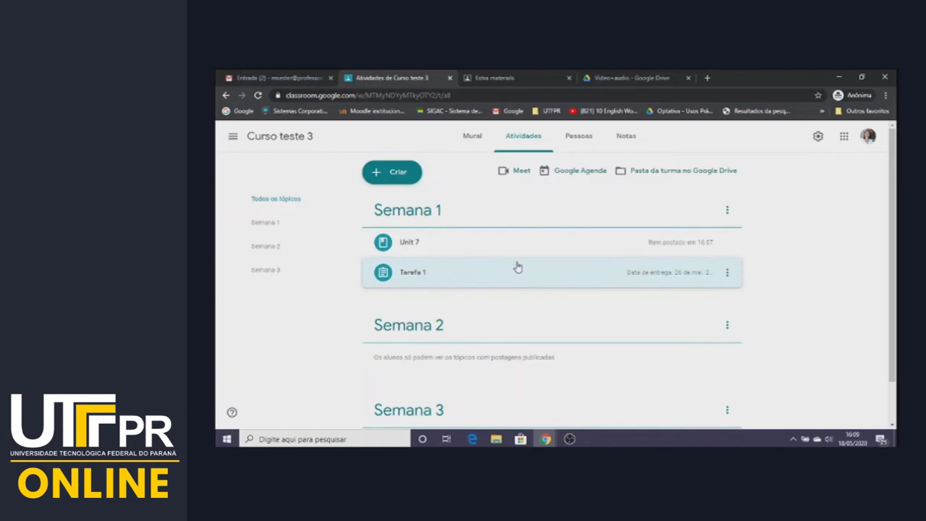
Step: Start a new quiz assignment titled "Avaliação 01"
click(395, 177)
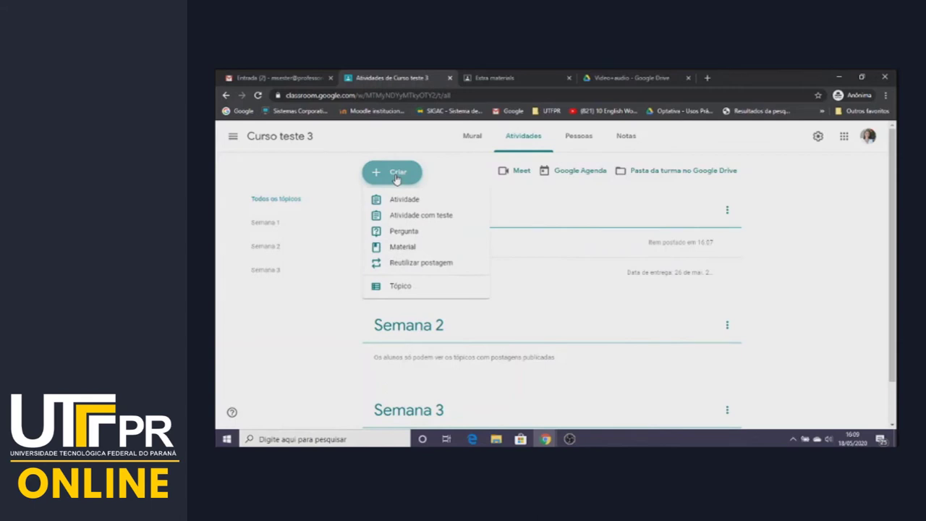
click(406, 218)
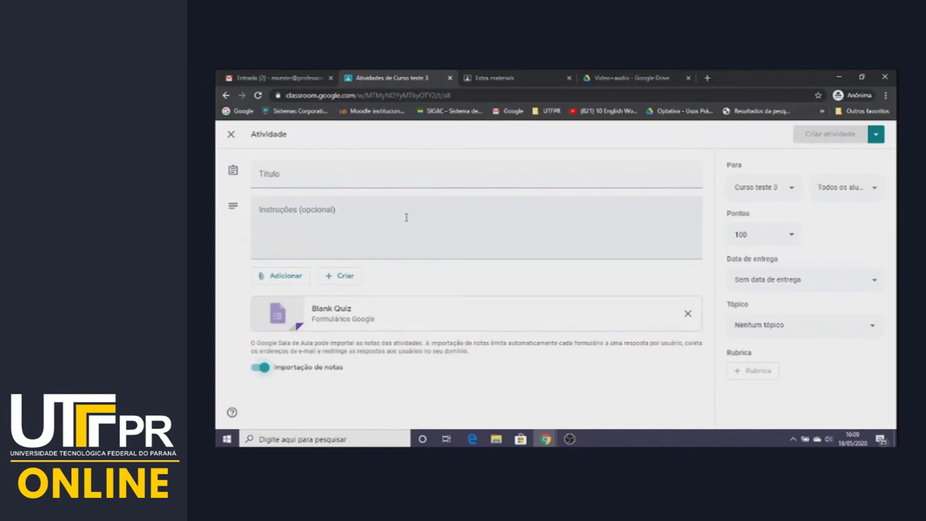
click(397, 181)
text(A)
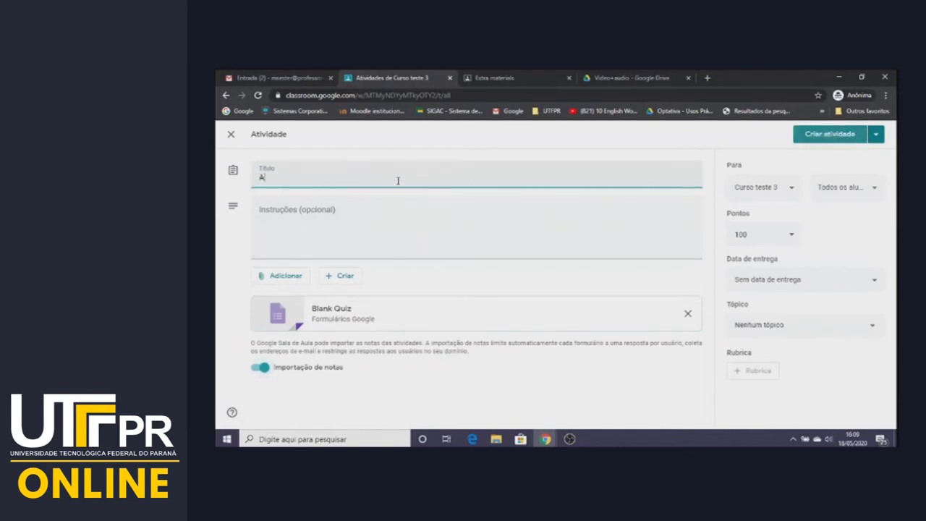
text(valiação 01)
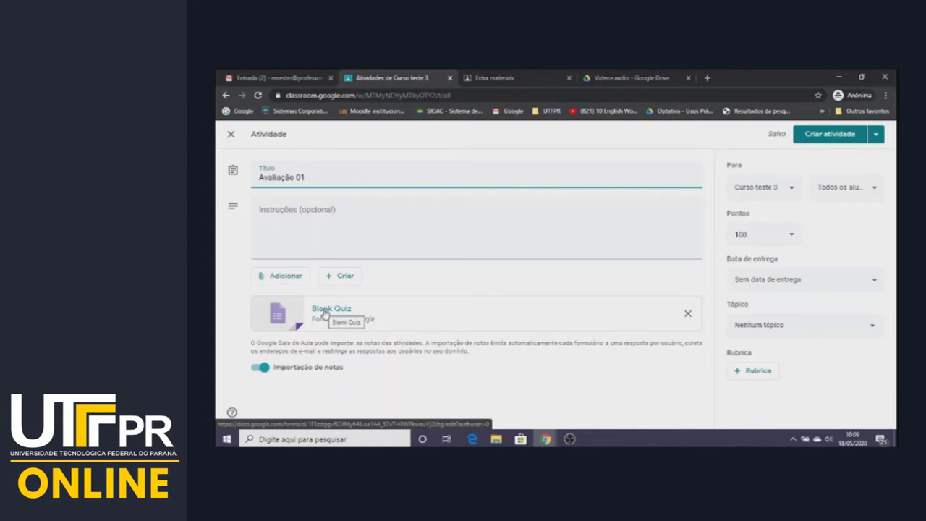
Step: Attach the form "/-ED/ ending sounds - Simple Past Tense" from the Drive folder Técnico > English 4 > Online Google Classroom > Google form
click(292, 285)
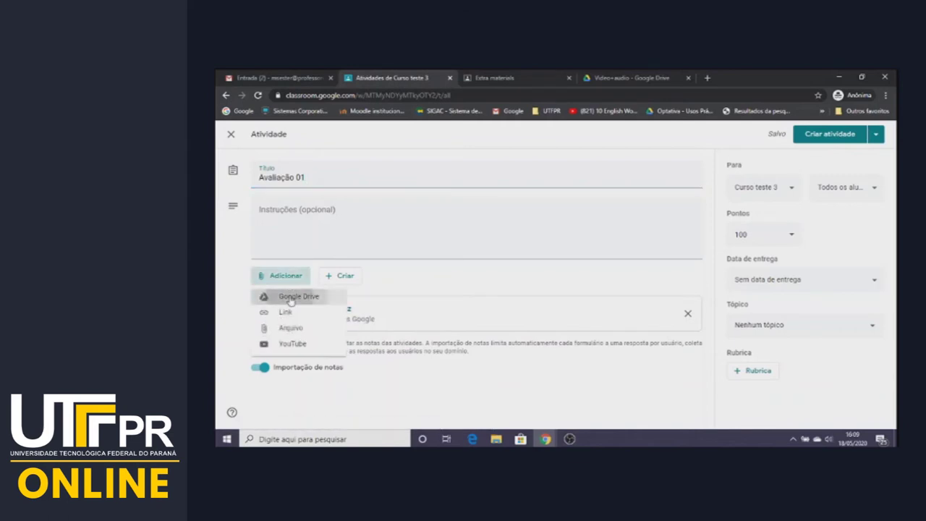
click(290, 297)
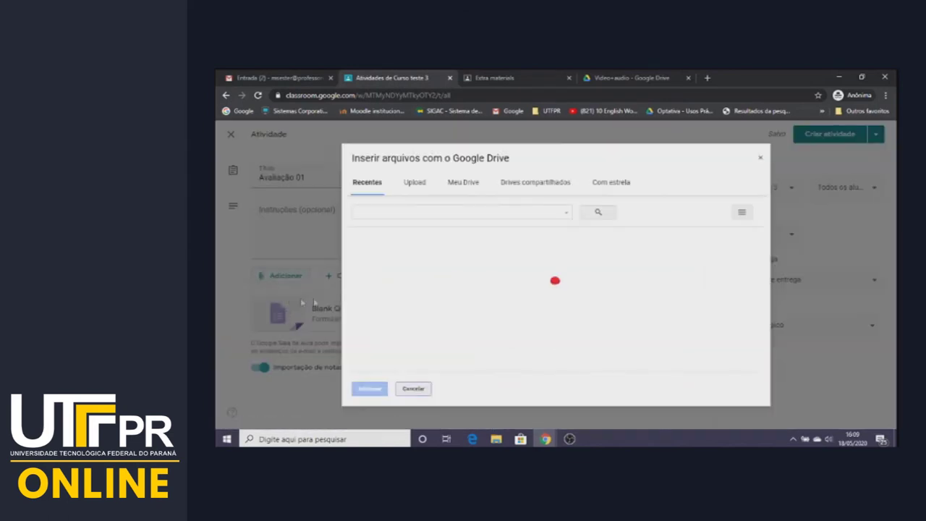
click(467, 187)
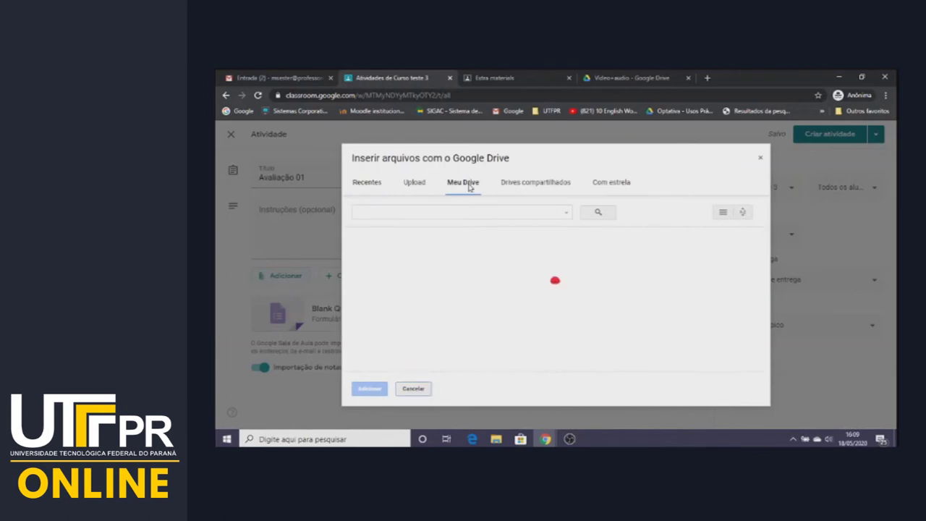
double_click(601, 334)
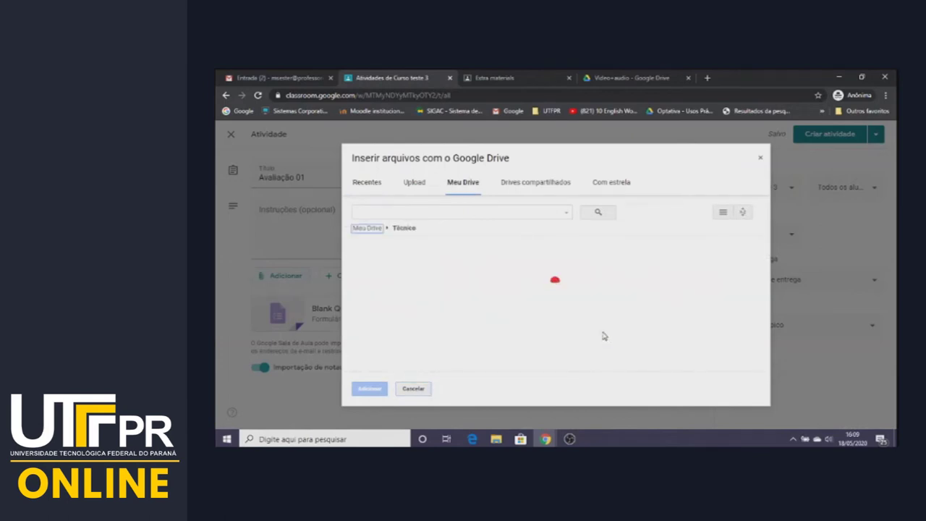
double_click(403, 284)
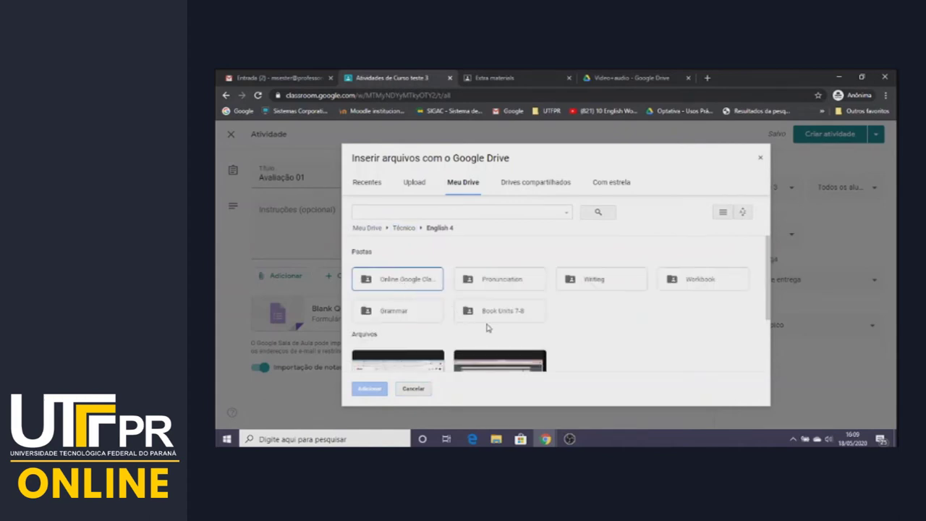
double_click(397, 285)
click(503, 282)
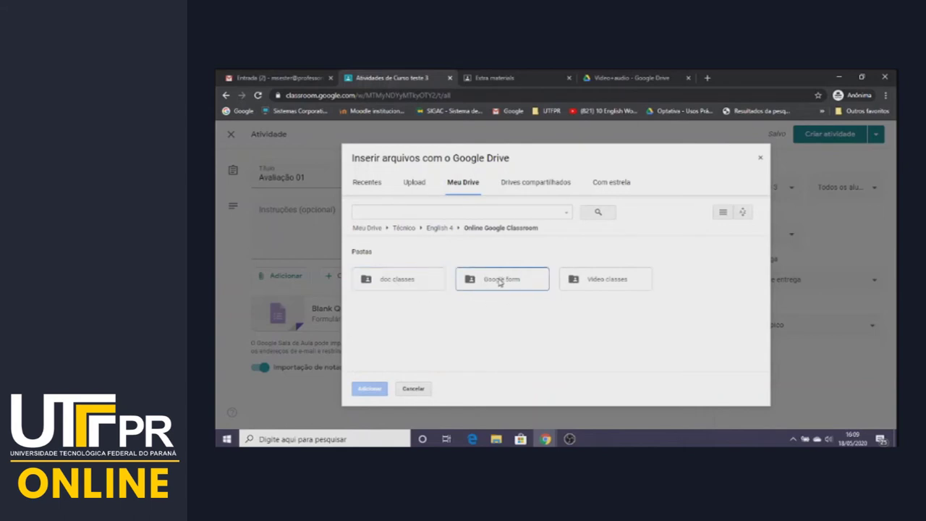
double_click(498, 281)
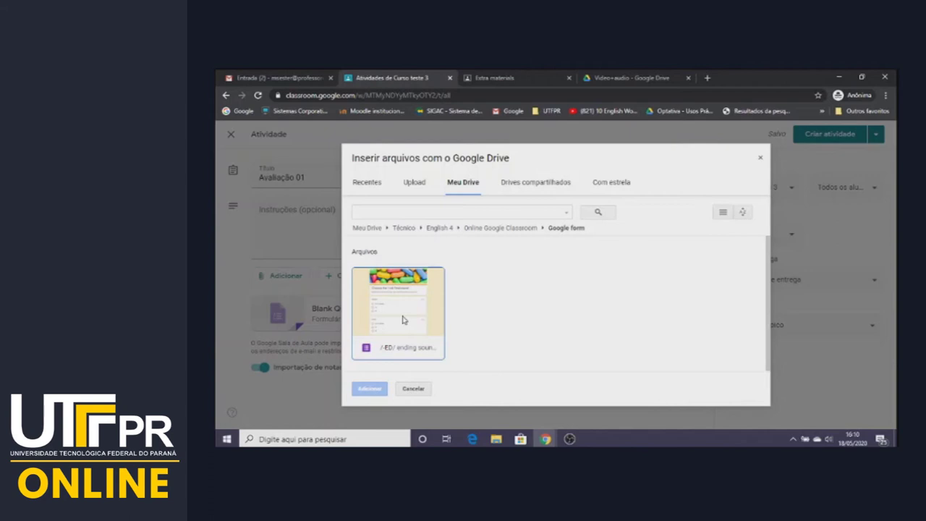
click(382, 350)
click(369, 391)
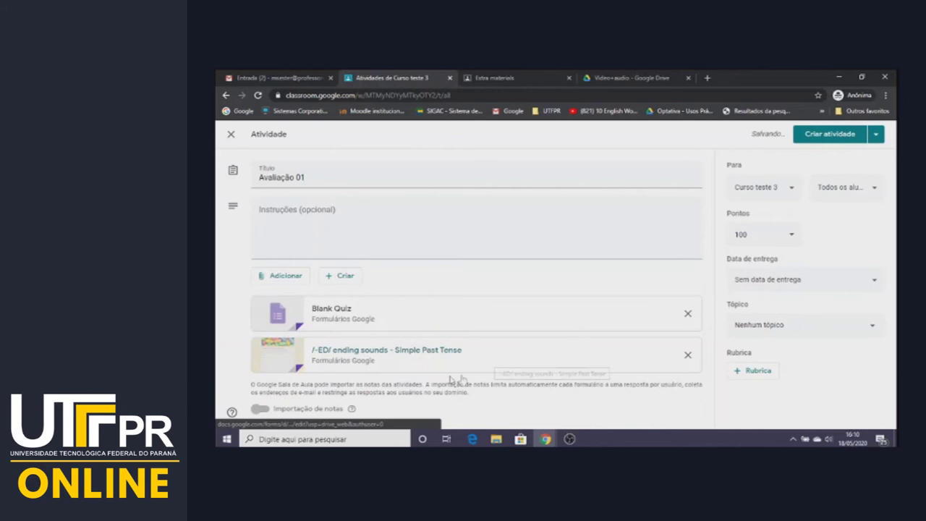
Step: Remove the Blank Quiz attachment from Avaliação 01 and add the instructions "Do the evaluative exercise."
click(687, 317)
click(401, 227)
text(Do the evalu)
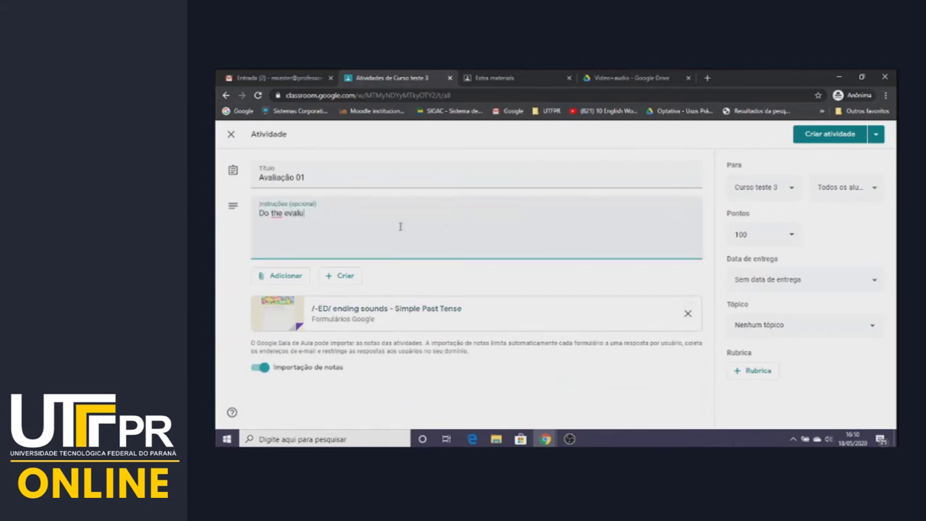
text(ative exercise.)
Step: Set Avaliação 01 to 10 points with a due date of 24 May 2020 at 23:59
click(753, 236)
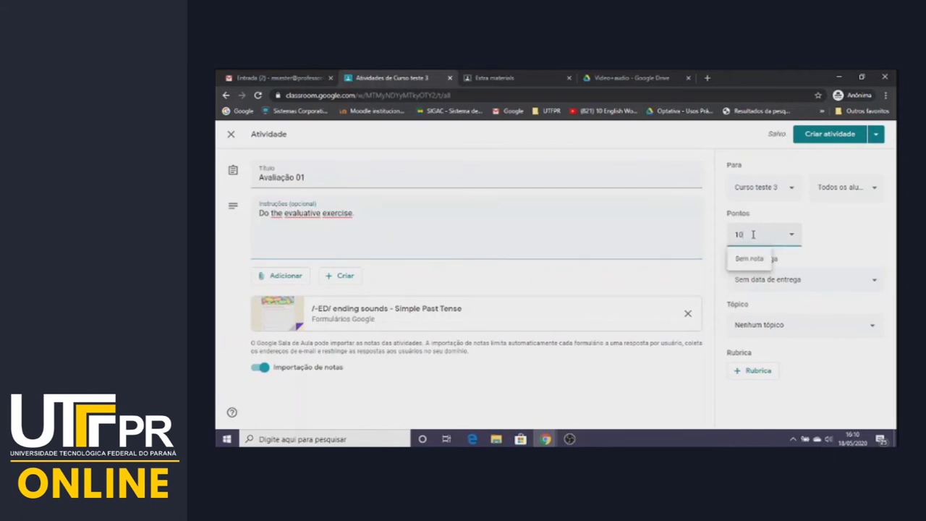
click(780, 281)
click(774, 319)
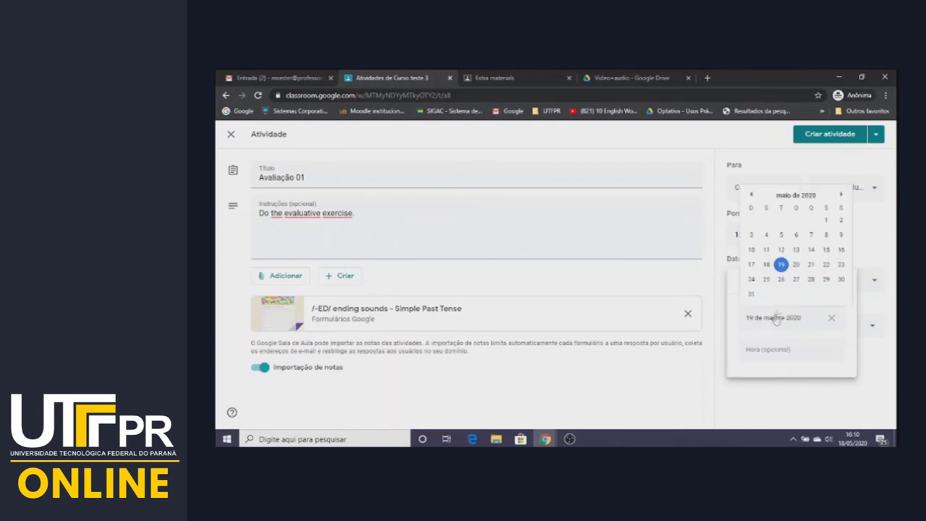
click(751, 279)
click(761, 351)
click(763, 387)
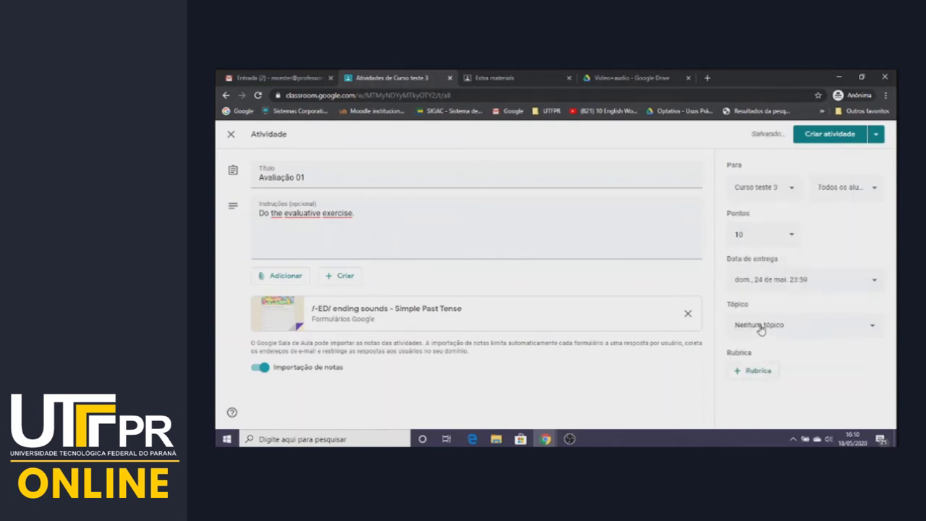
Step: Publish Avaliação 01 under the Semana 1 topic and move it below Tarefa 1
click(761, 326)
click(760, 353)
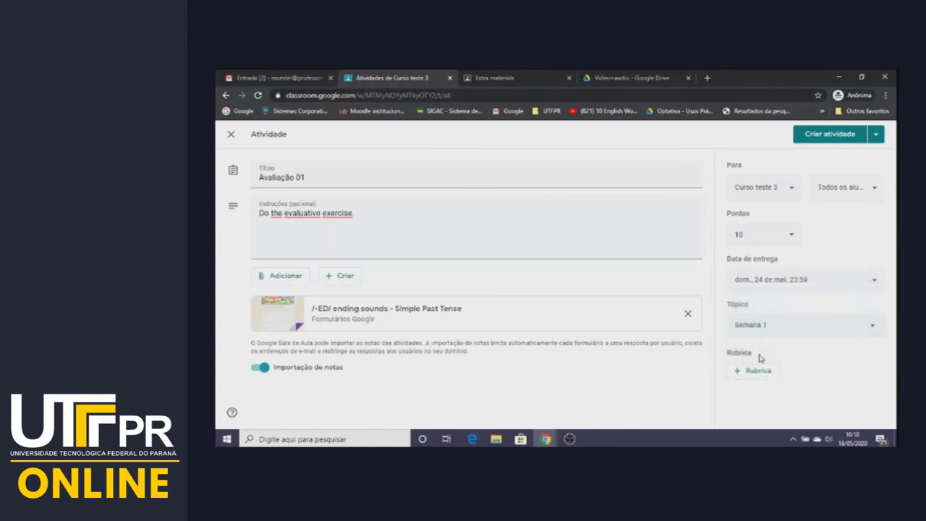
click(829, 135)
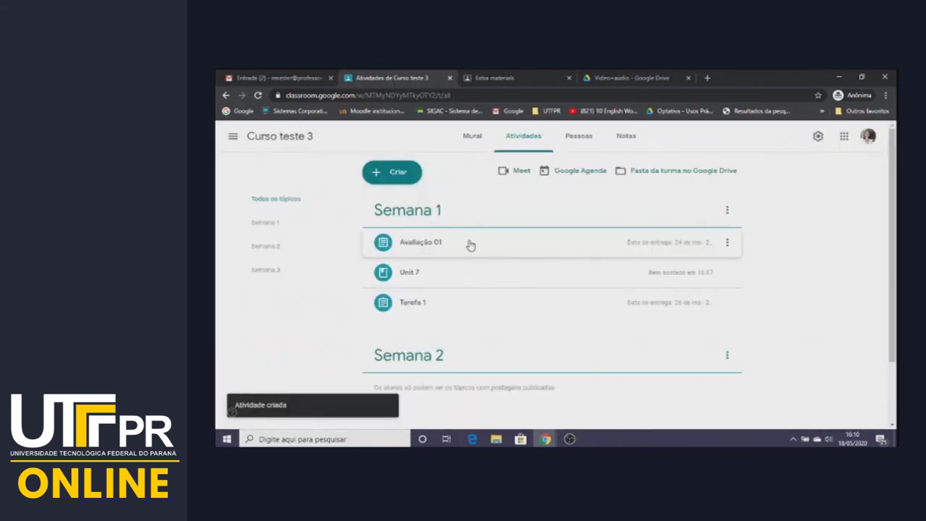
drag(470, 247, 471, 297)
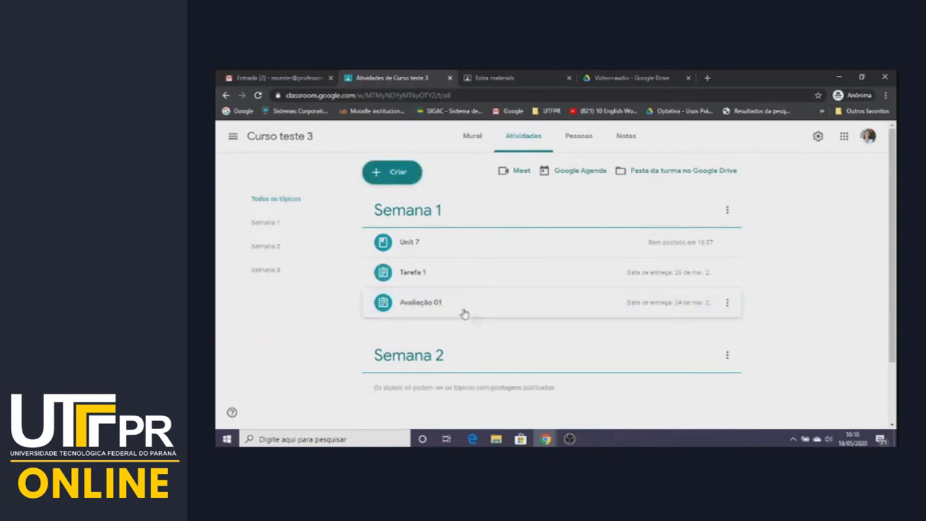
Step: Start a new short-answer question reading "What is your favorite spot to relax?"
click(398, 173)
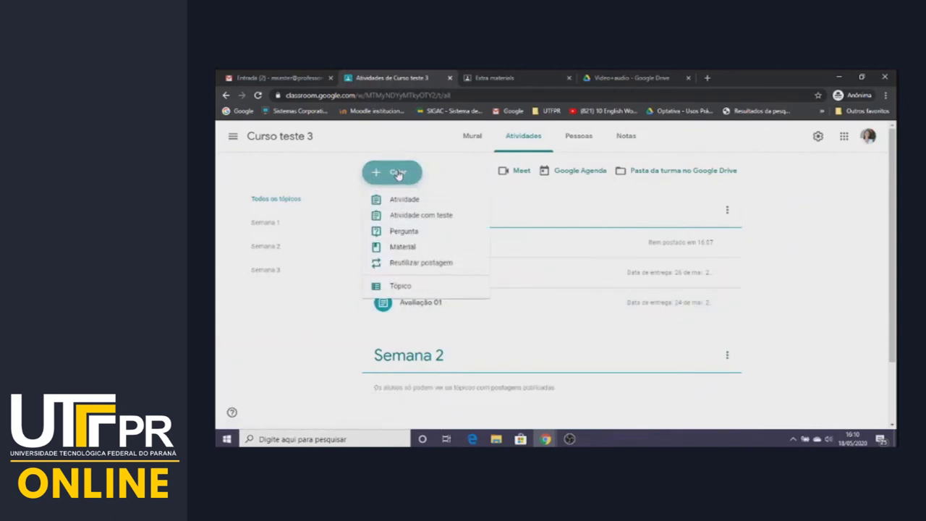
click(402, 236)
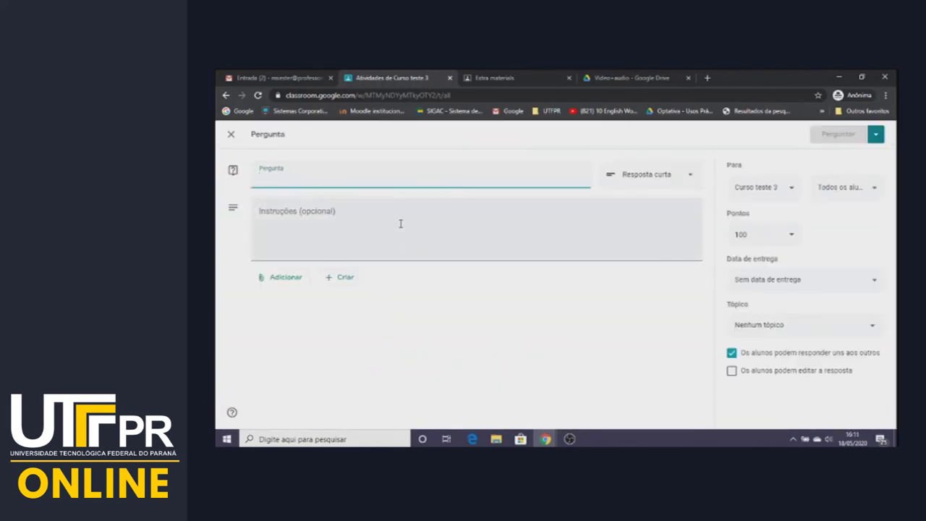
text(What is your favorite)
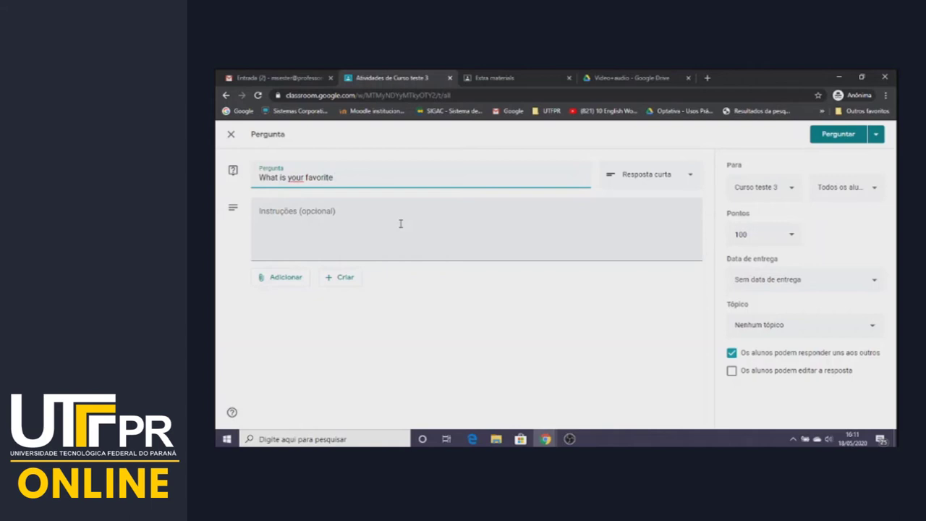
text( spot to relax?)
click(400, 223)
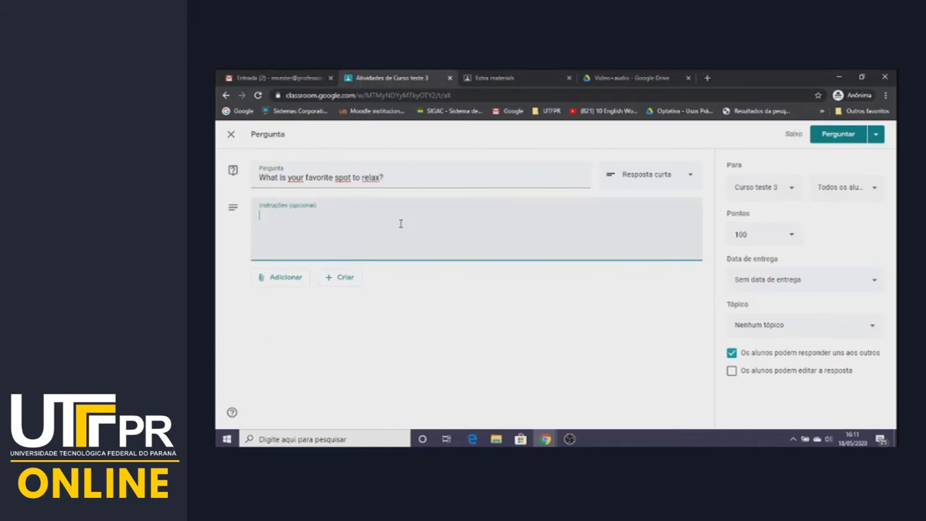
Step: Search YouTube for "favorite spots to relax" and attach the video "Best Places To Relax in Disneyland!" to the question
click(282, 282)
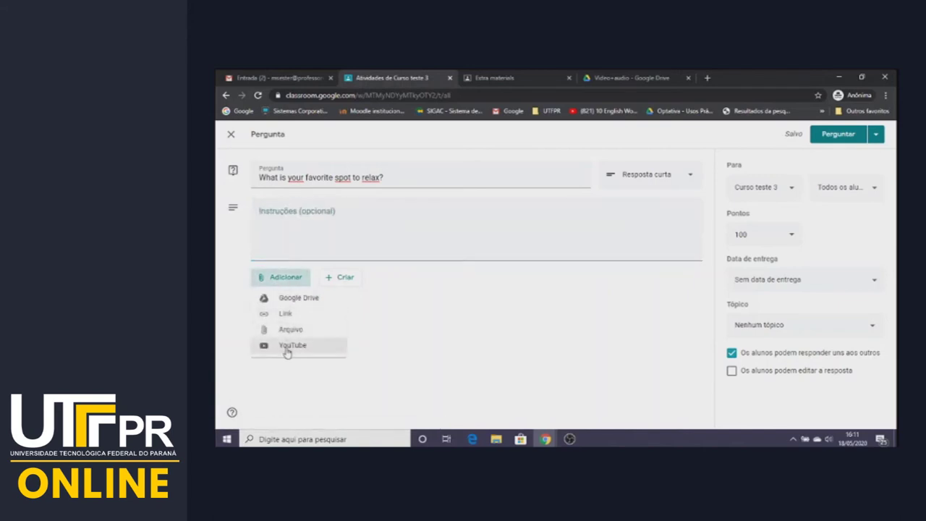
click(289, 353)
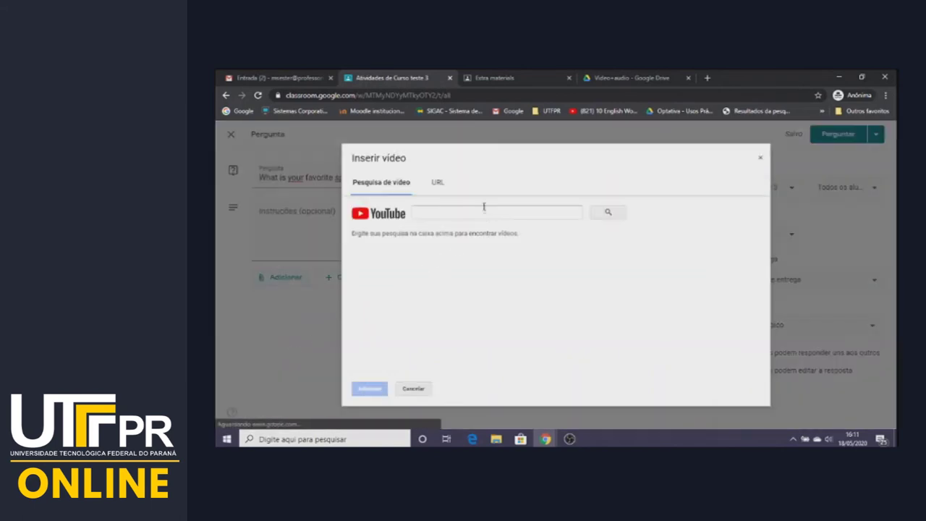
click(451, 213)
text(t)
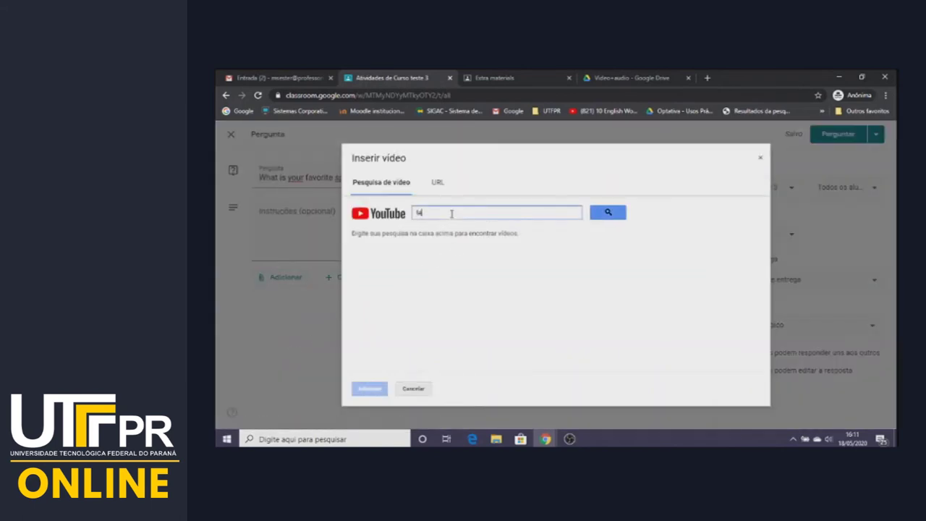
text(avorite sports to relax)
click(596, 216)
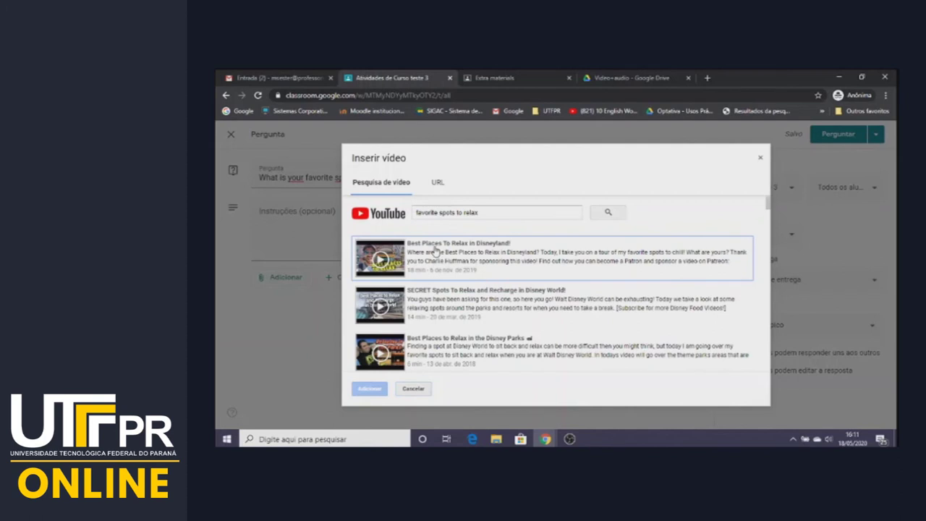
click(437, 249)
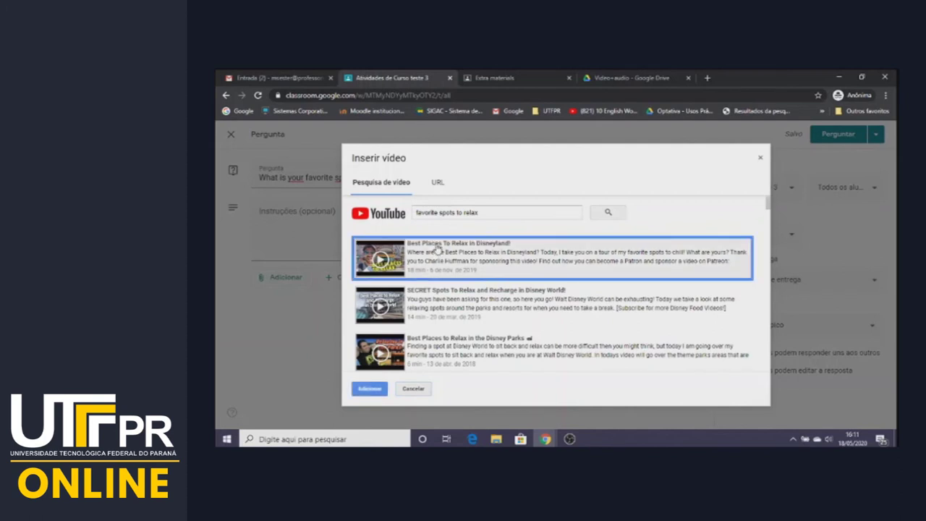
click(368, 389)
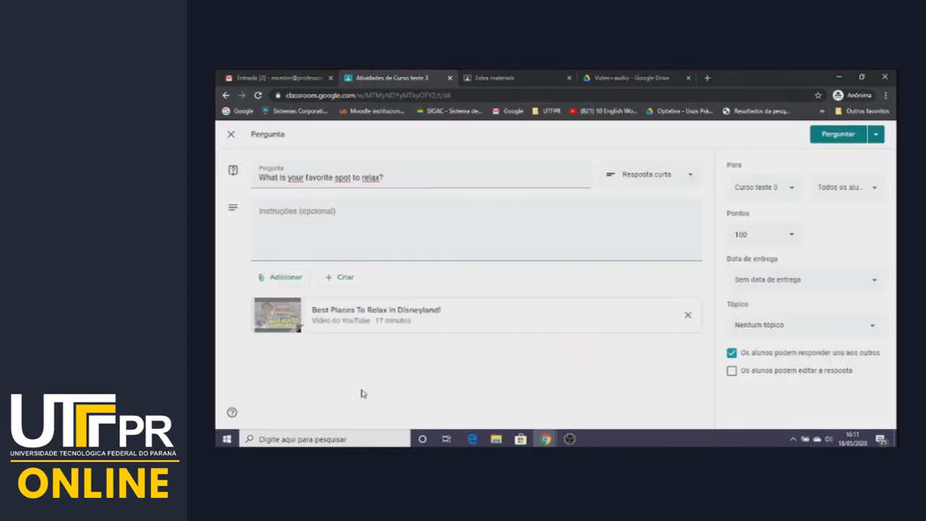
Step: Add the instructions "Watch the video and answer the question." to the question
click(343, 218)
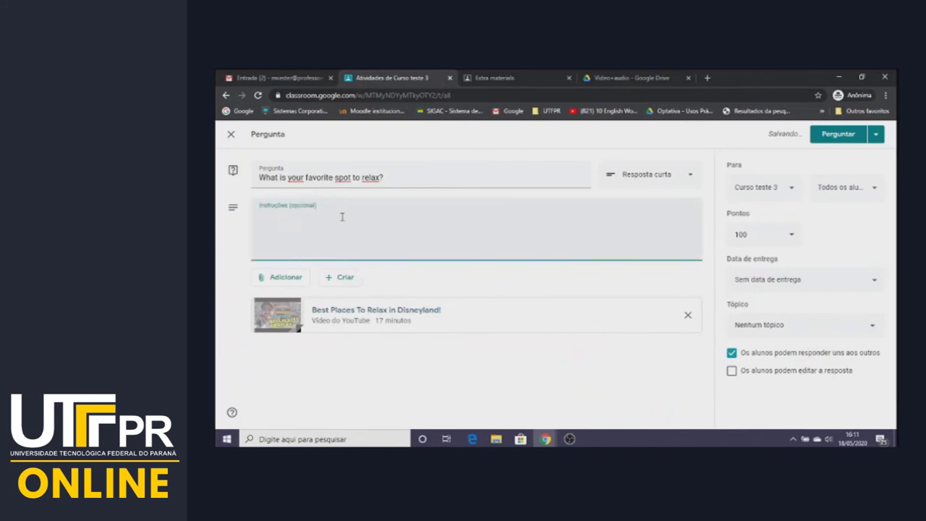
text(W)
text(W)
text(atch the video and)
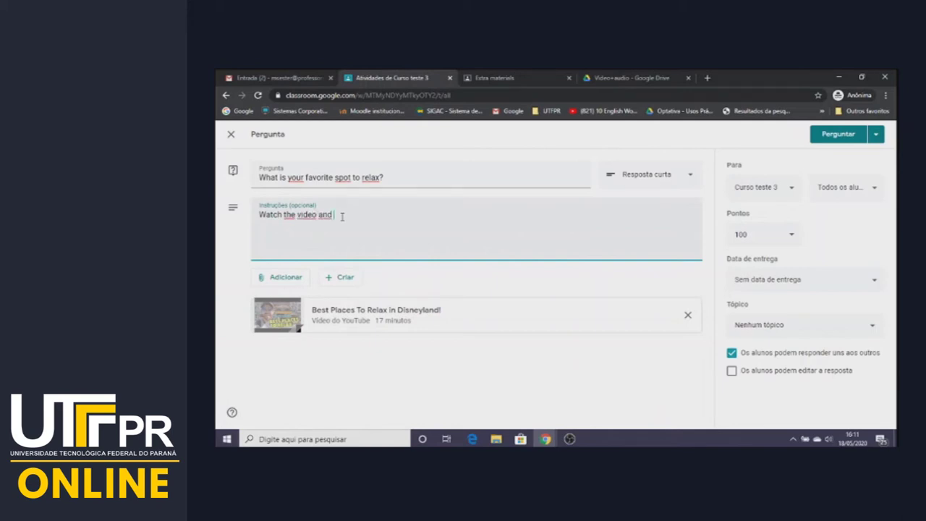
text( answer the question.)
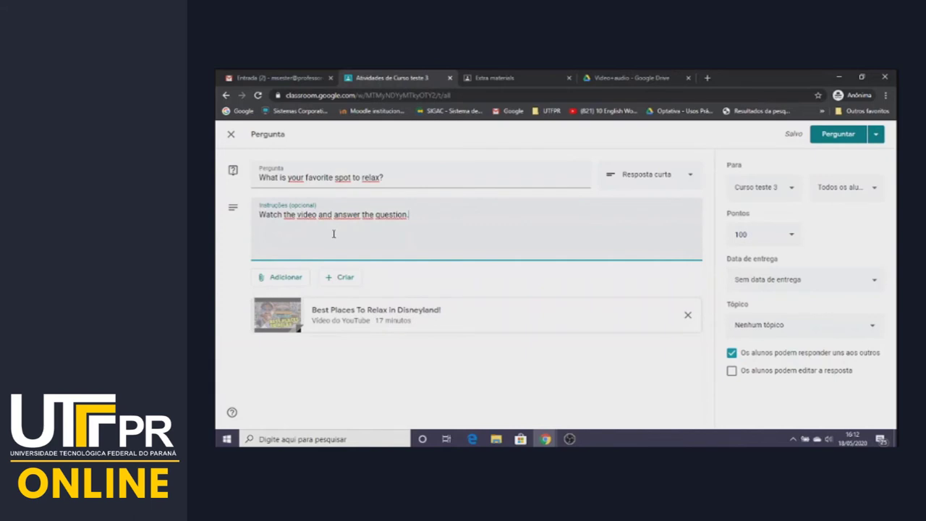
Step: Set the question to 1 point with a due date of 20 May 2020 at 23:59
click(747, 235)
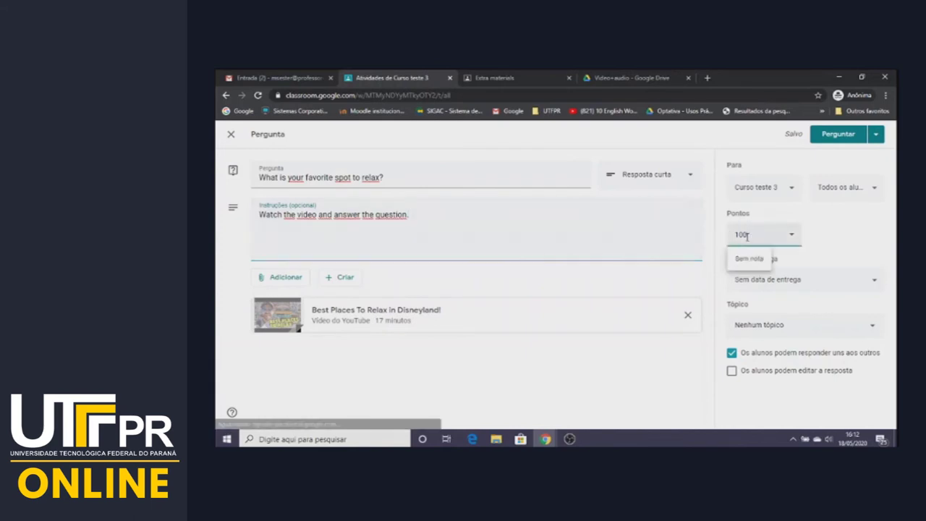
click(617, 299)
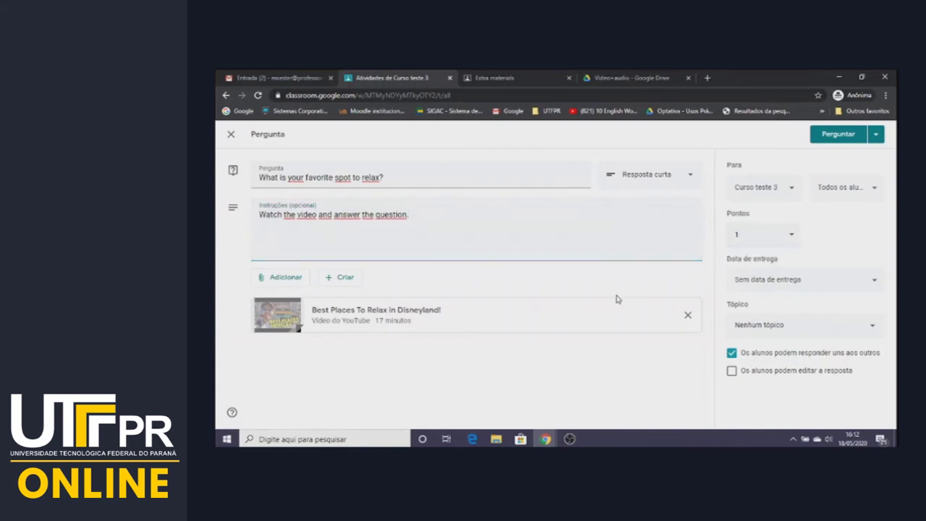
click(796, 284)
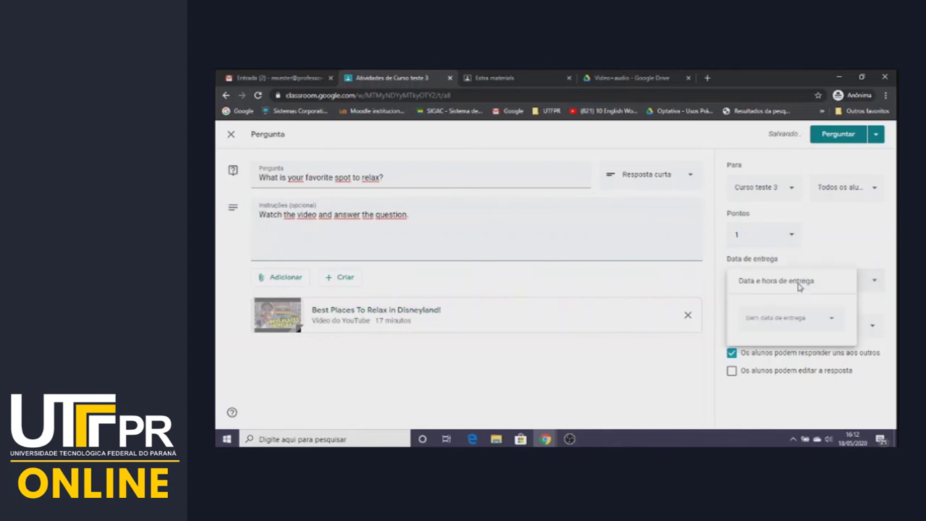
click(788, 322)
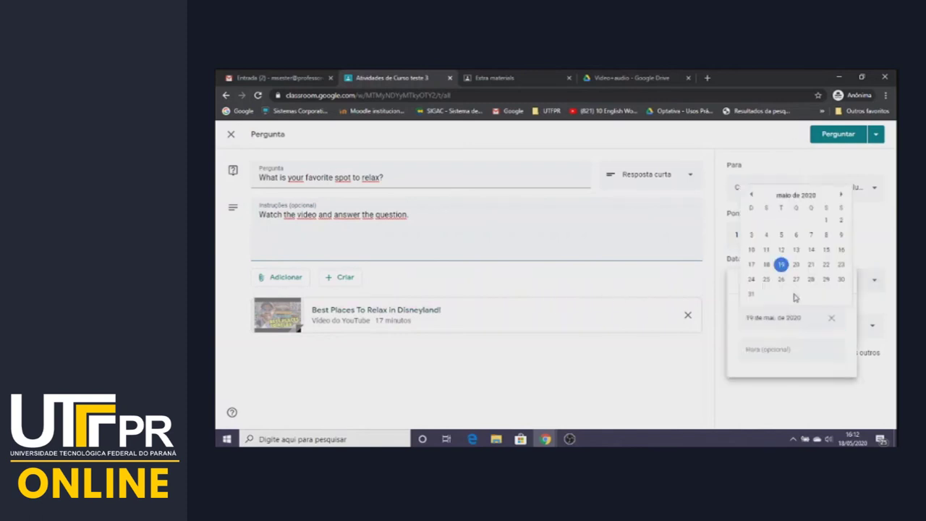
click(796, 266)
click(764, 353)
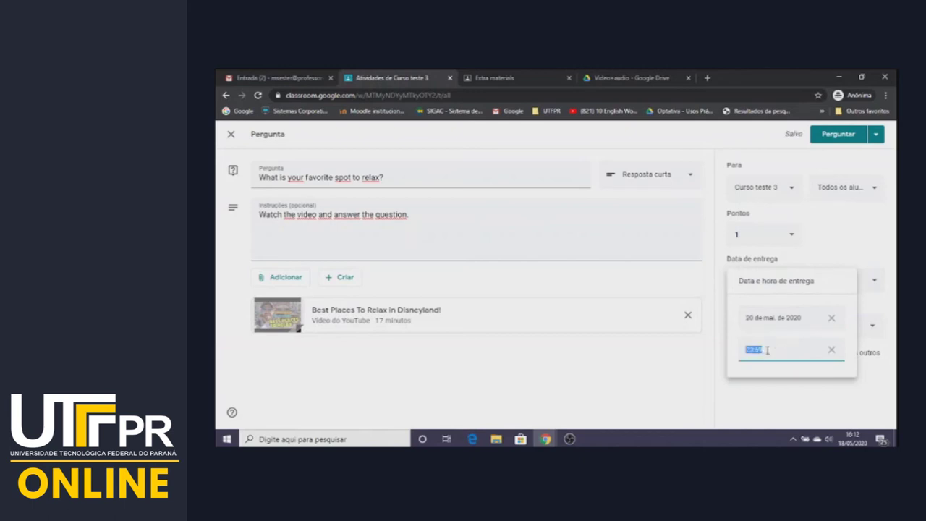
click(787, 392)
Step: Publish the question under the Semana 1 topic and move it below Avaliação 01
click(776, 329)
click(758, 358)
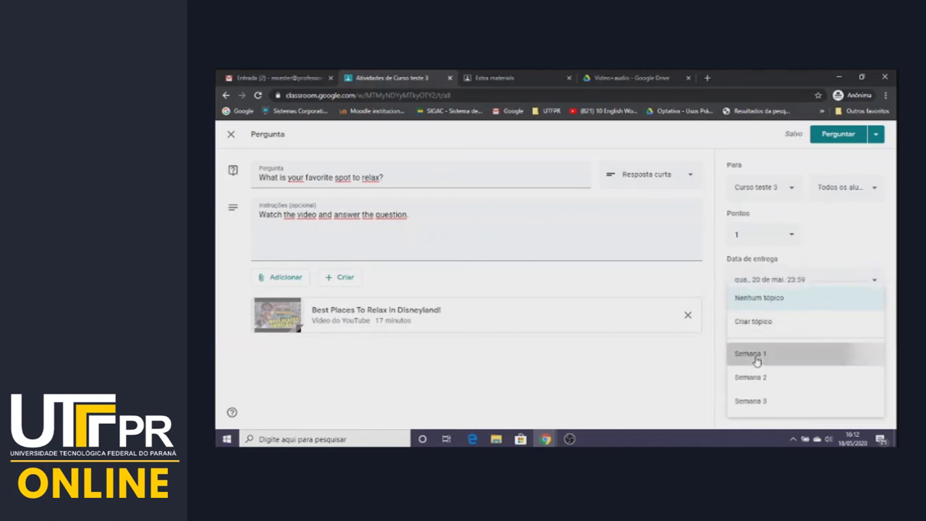
click(836, 137)
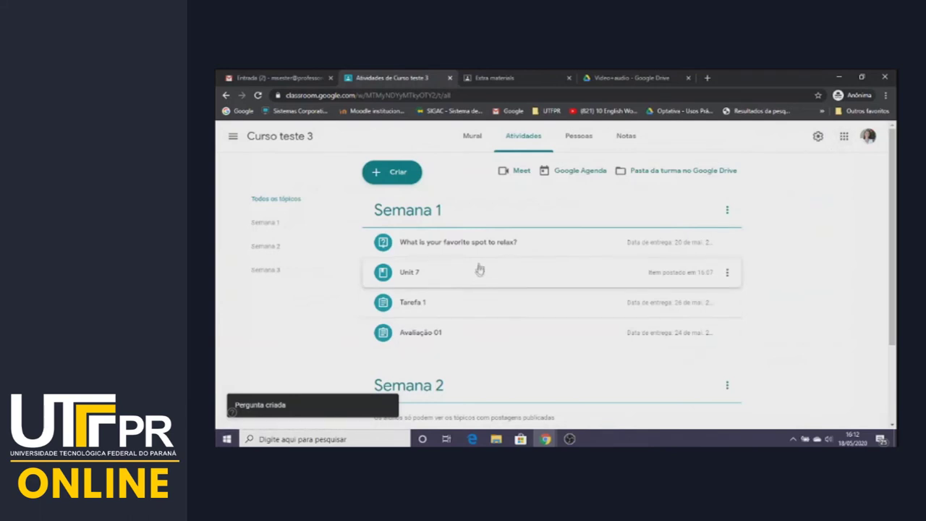
drag(555, 245, 546, 321)
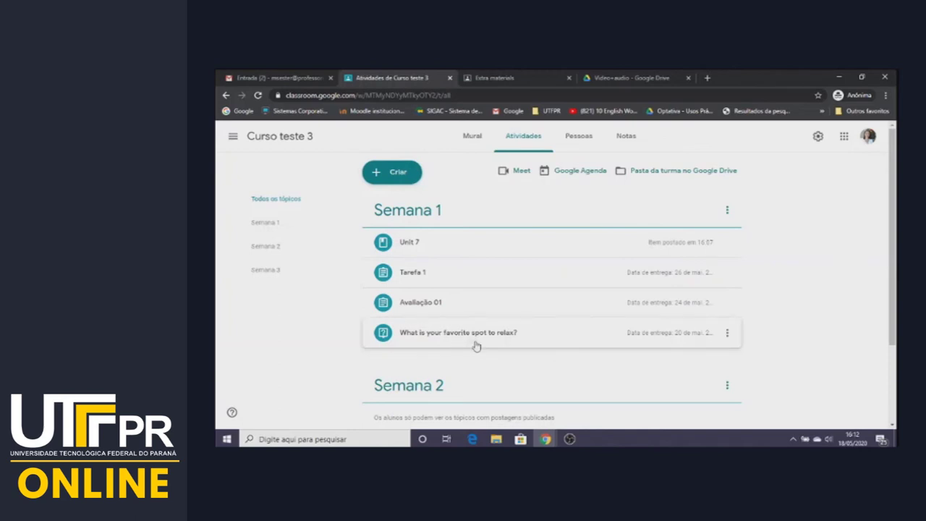
Step: Switch to the Curso teste 1 window and expand the language acquisition theory question under the Aula 4 topic
click(545, 438)
click(501, 421)
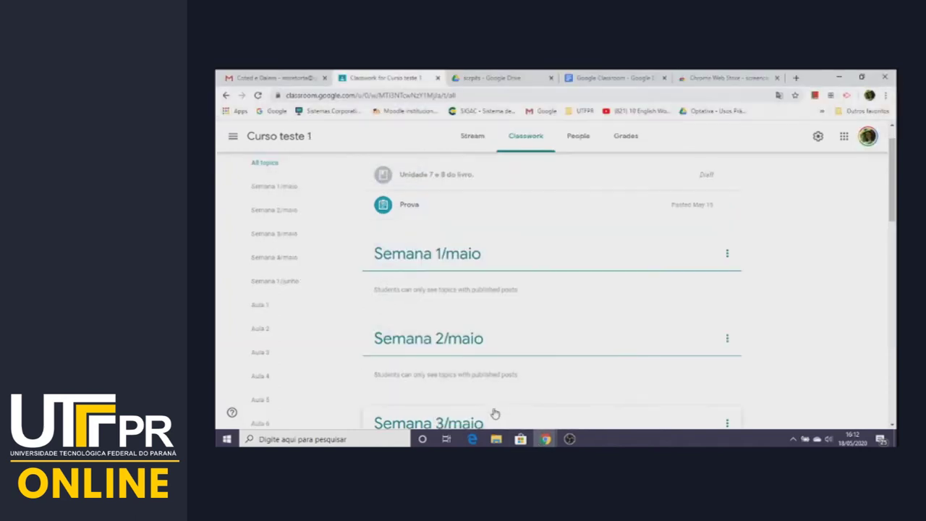
scroll(463, 244, down, 7)
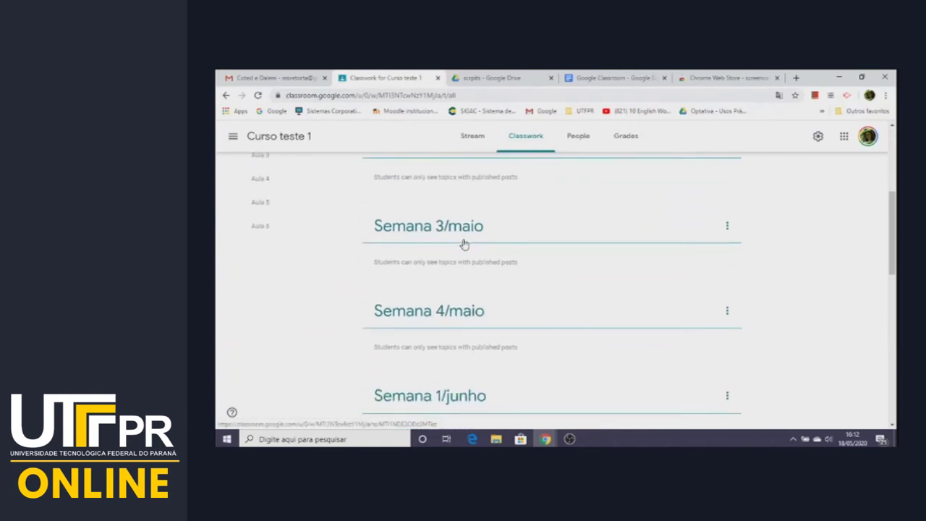
scroll(465, 245, down, 3)
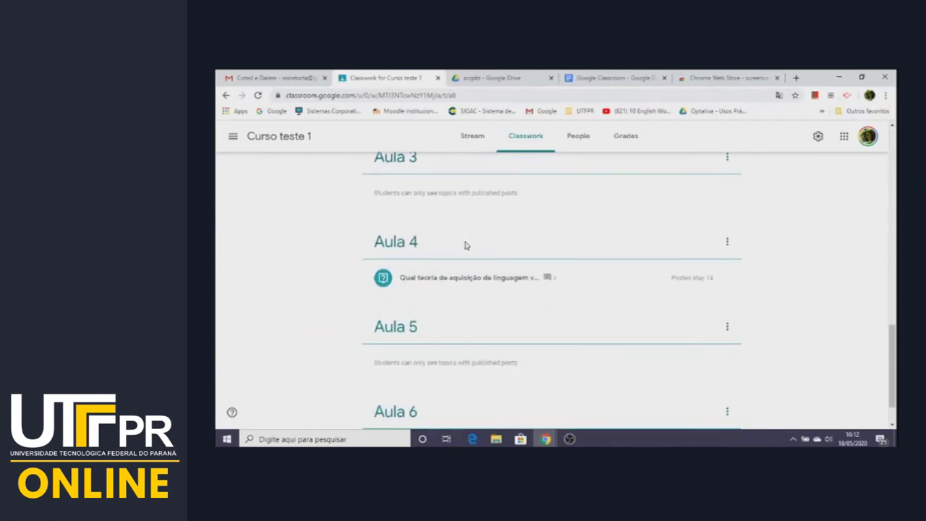
click(462, 282)
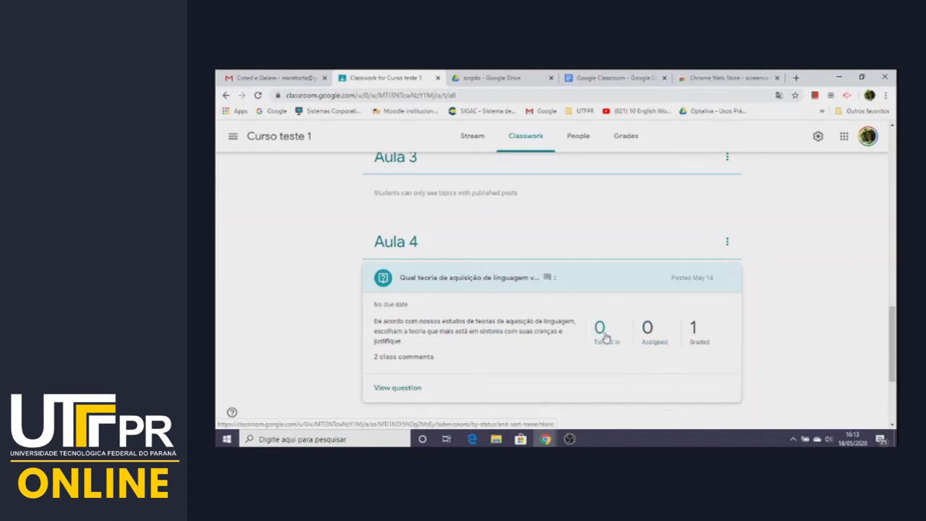
Step: Open the question's graded answers, expand the replies to the student's answer, and post the reply "bad behavior."
click(694, 333)
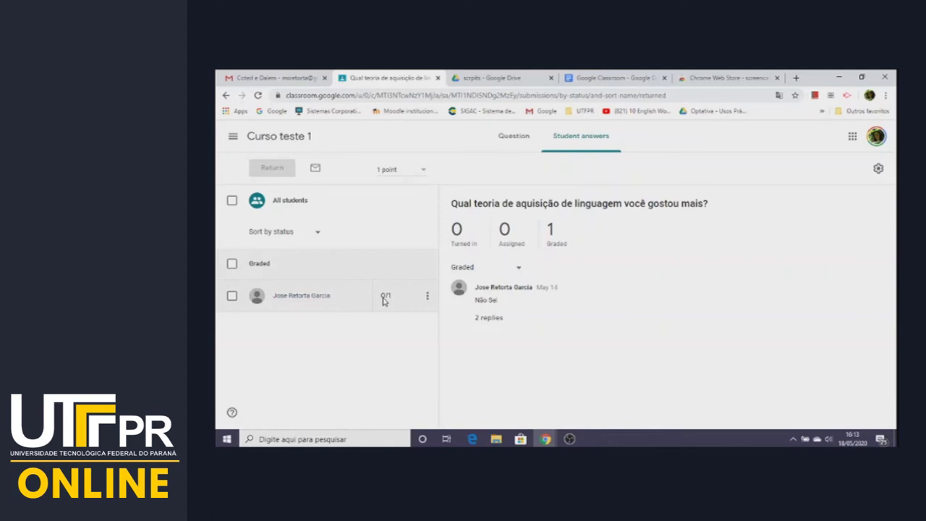
click(488, 319)
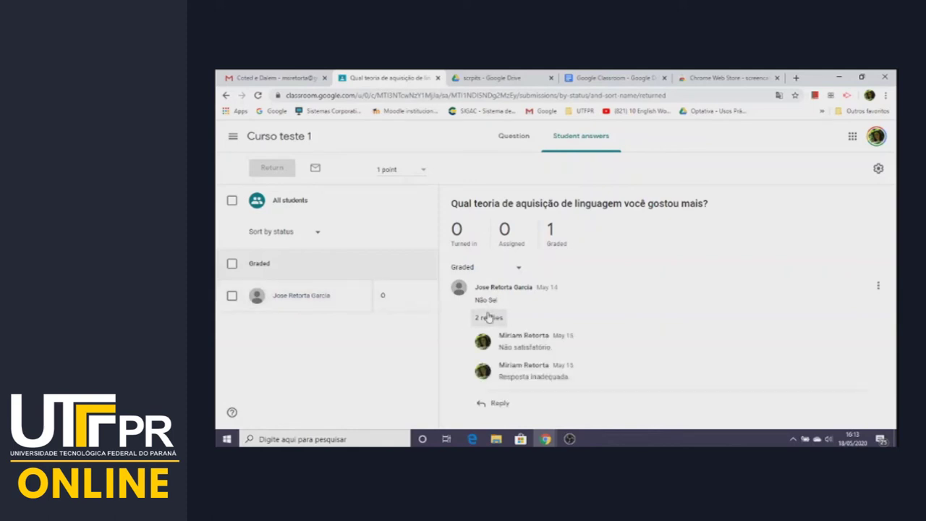
click(481, 405)
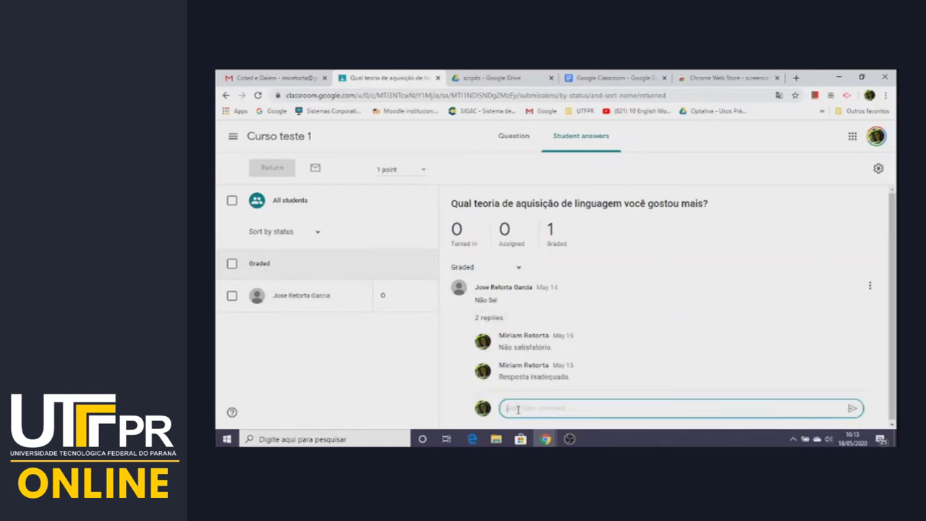
text(bo)
text(d behavior.)
click(851, 408)
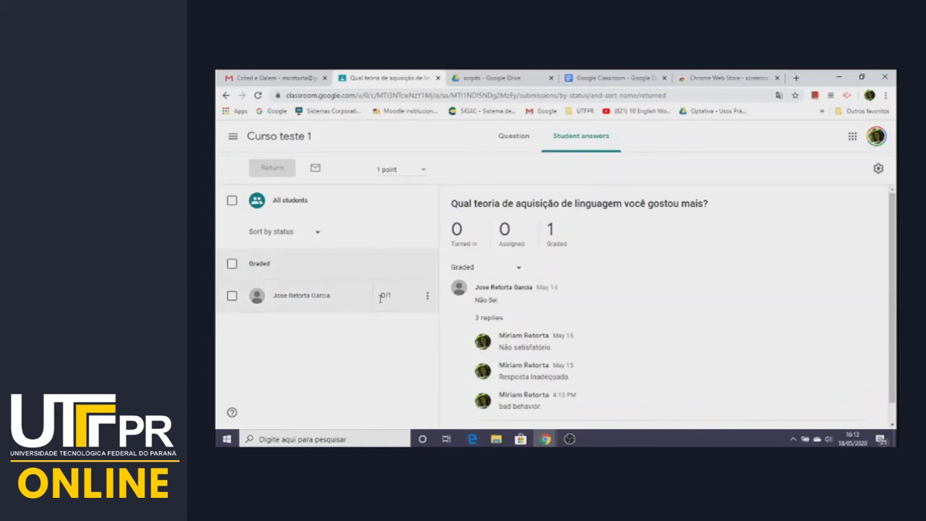
scroll(495, 405, down, 1)
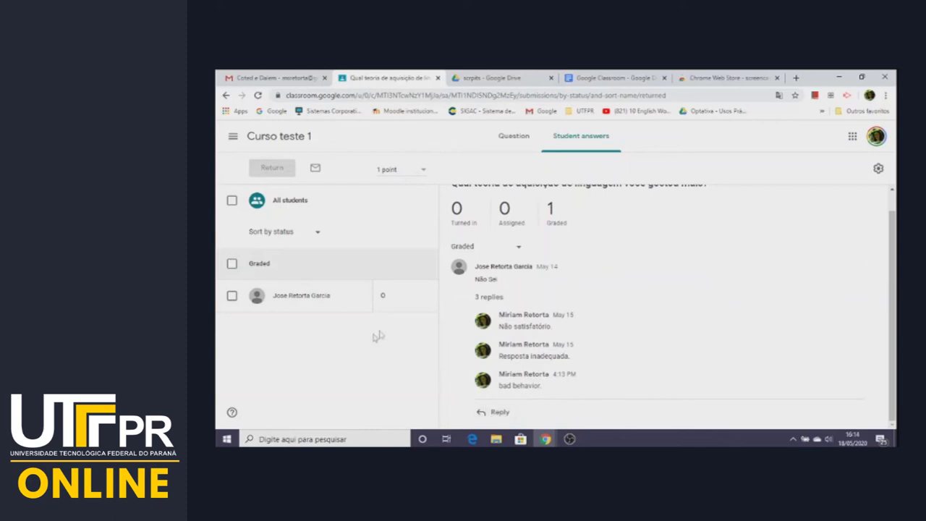
Step: Select the graded student in the Student answers list
click(231, 297)
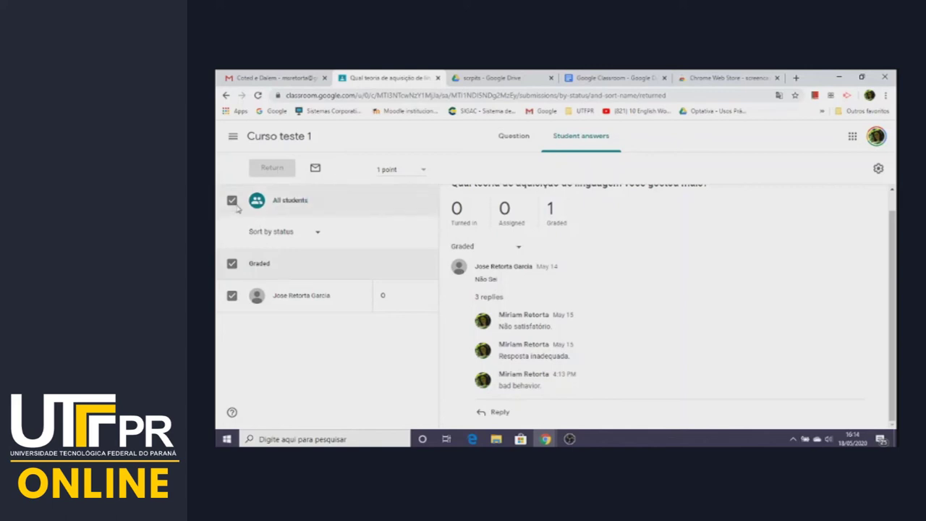
click(232, 264)
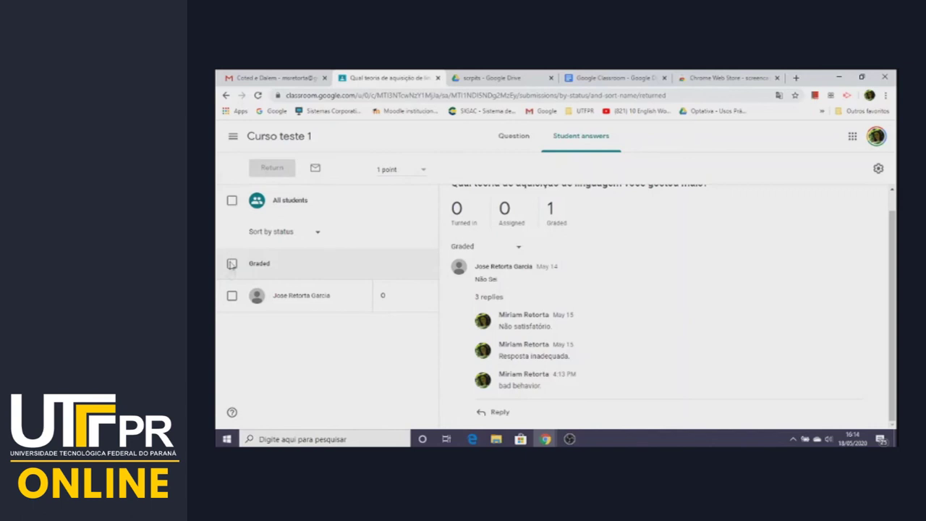
click(232, 298)
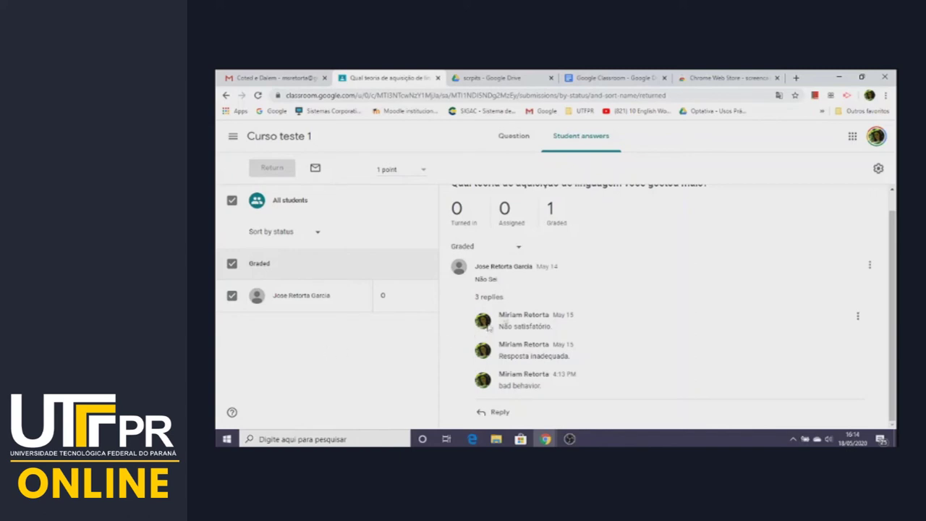
scroll(527, 237, up, 1)
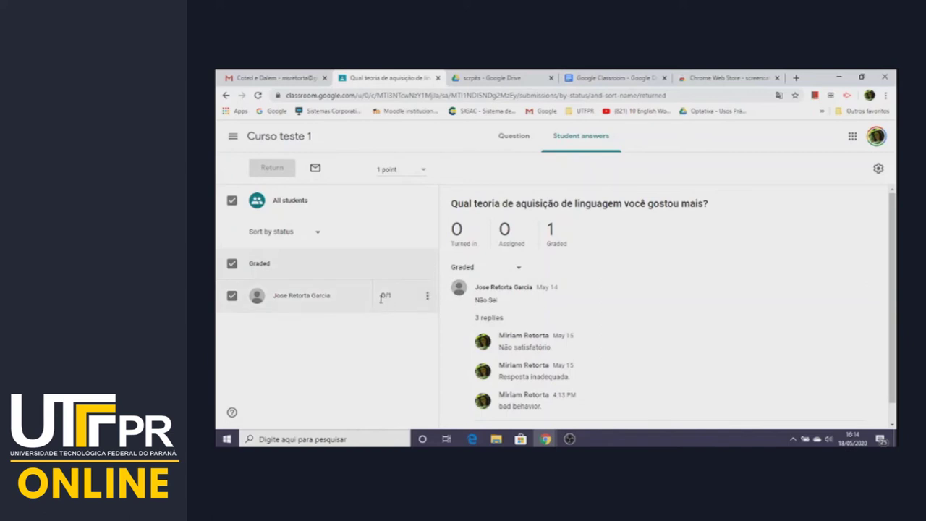
scroll(508, 384, down, 1)
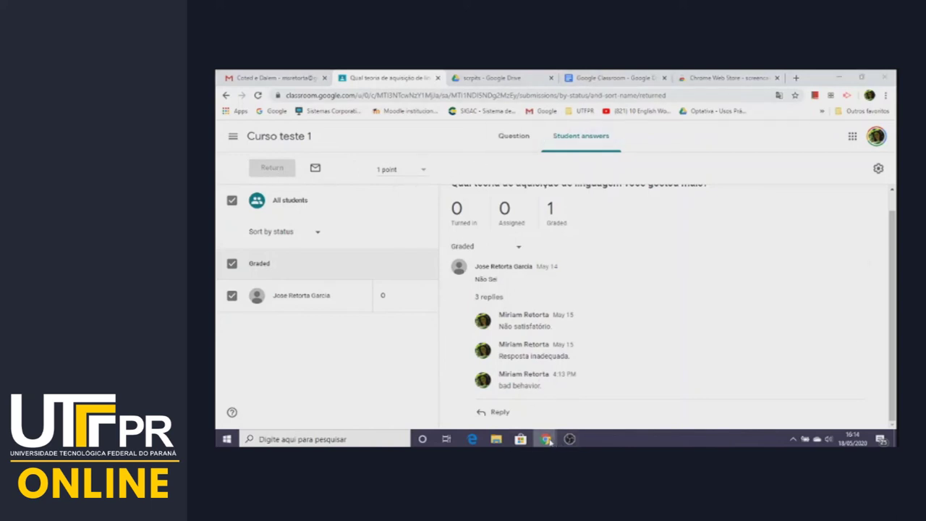
Step: Switch to the Curso teste 3 window, view the grades of the English 4 - High School class, and return to Curso teste 3
mouse_move(546, 438)
click(565, 413)
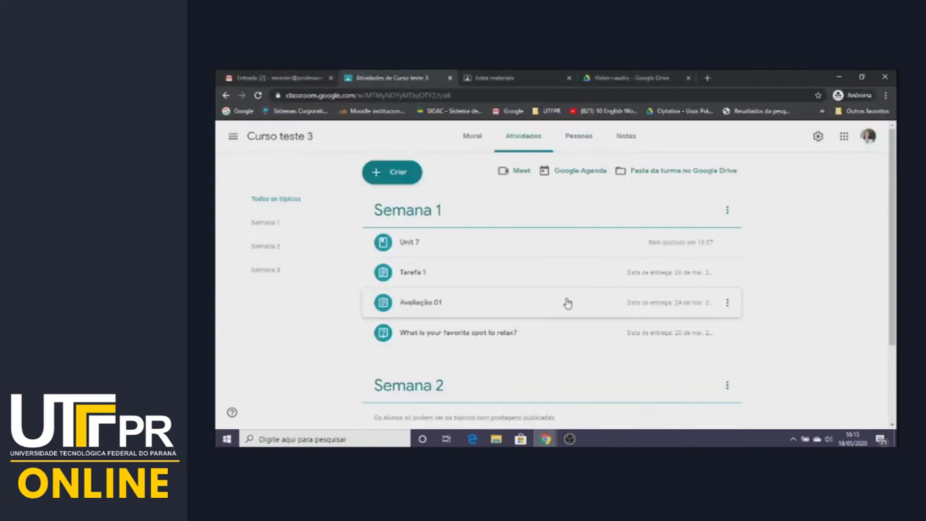
click(516, 79)
click(625, 138)
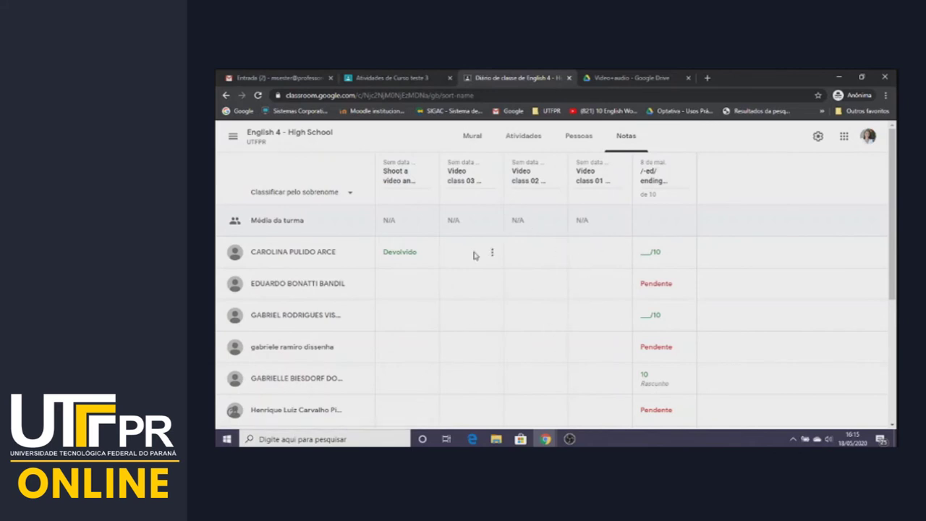
click(389, 77)
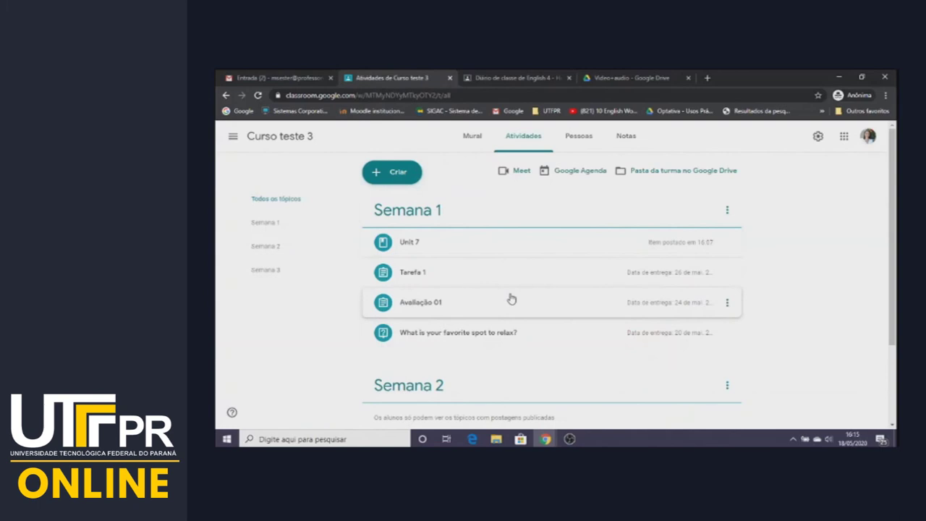
Step: Switch back to the Curso teste 1 window, copy all grades to Google Sheets, and return to the student answers
mouse_move(545, 439)
click(482, 413)
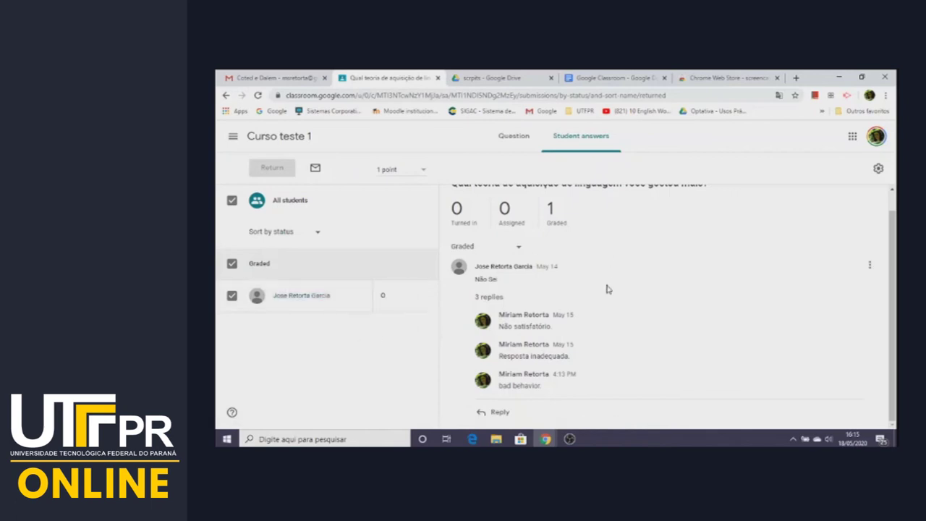
click(878, 171)
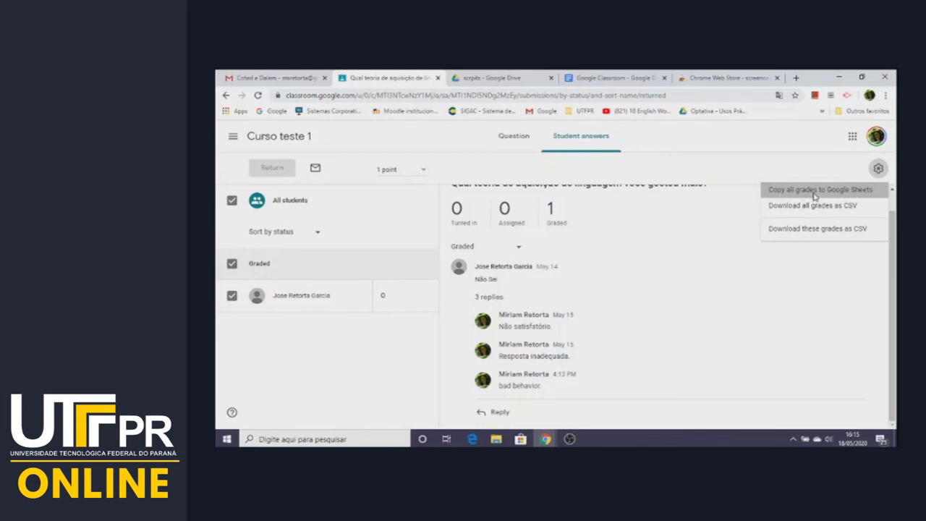
click(814, 196)
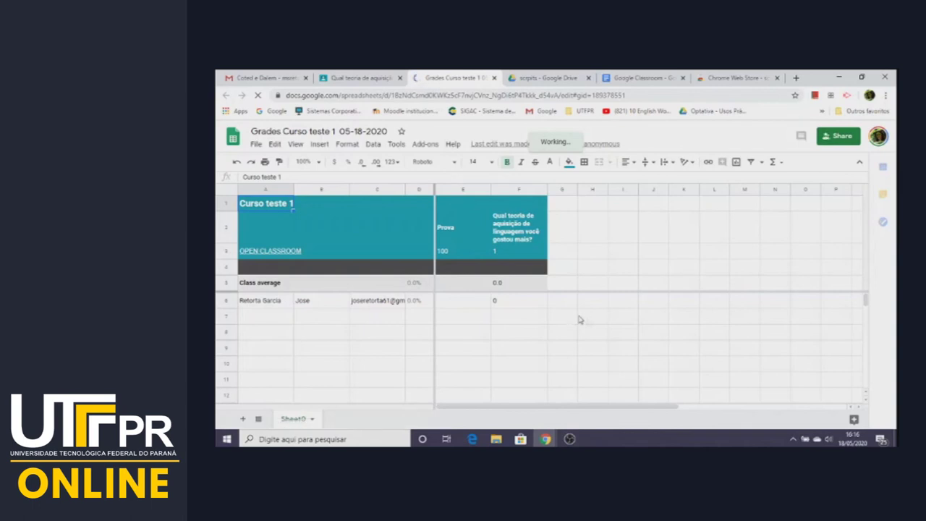
click(380, 78)
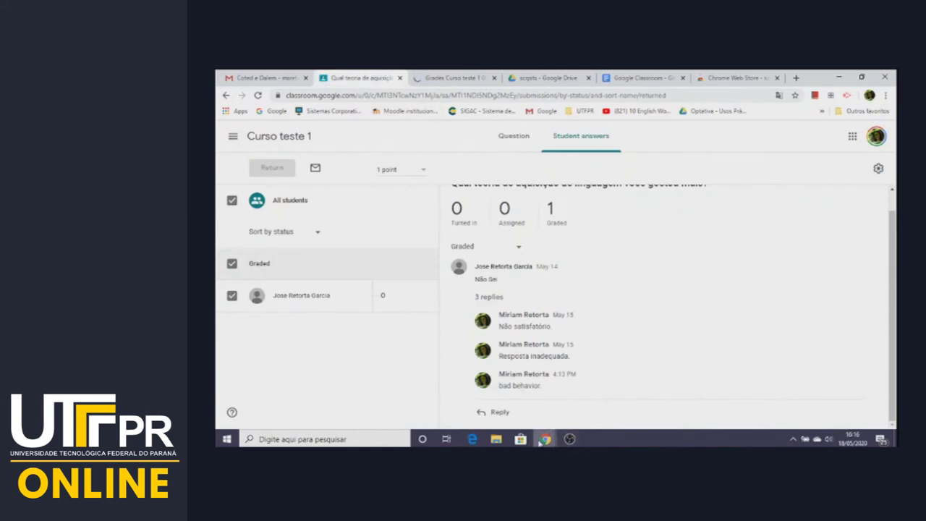
Step: Open Google Calendar from Curso teste 3 and start a 20 May 2020 event from 11:00am to 12:00pm, opening its full options
mouse_move(546, 439)
click(573, 422)
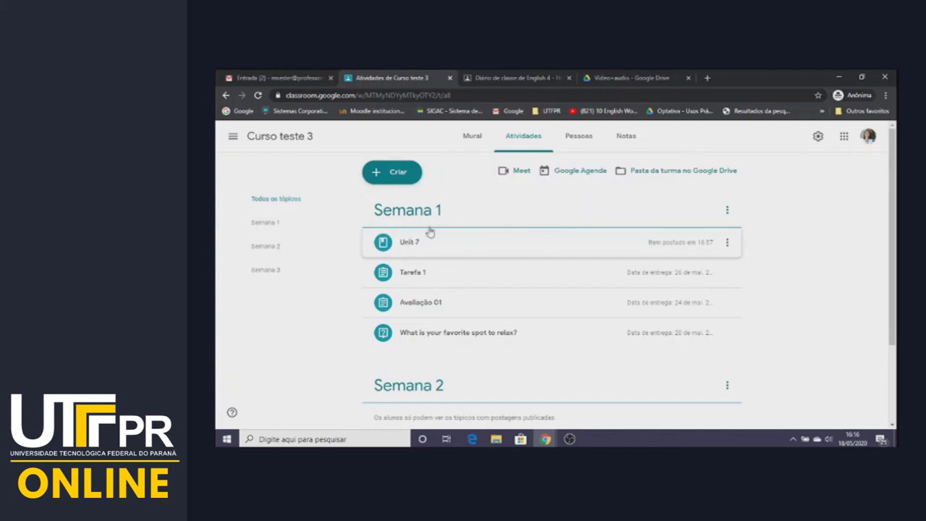
click(582, 175)
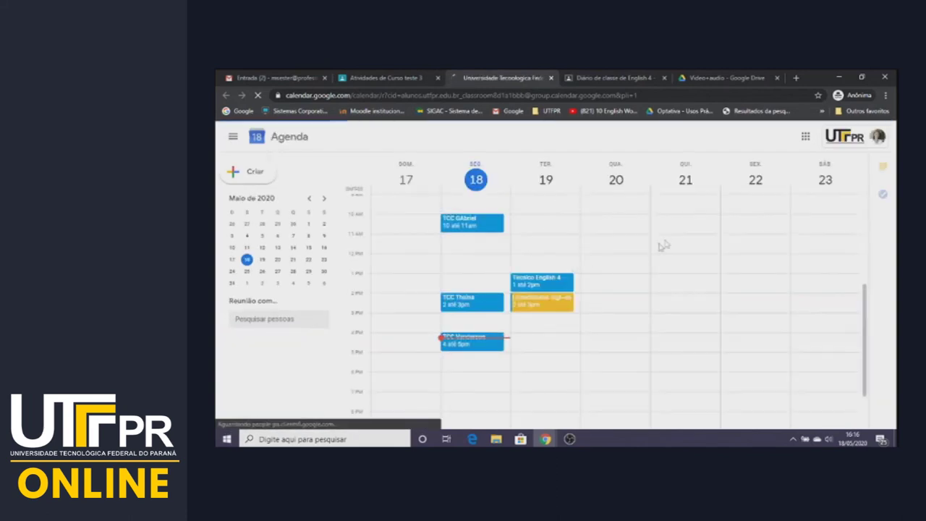
click(612, 241)
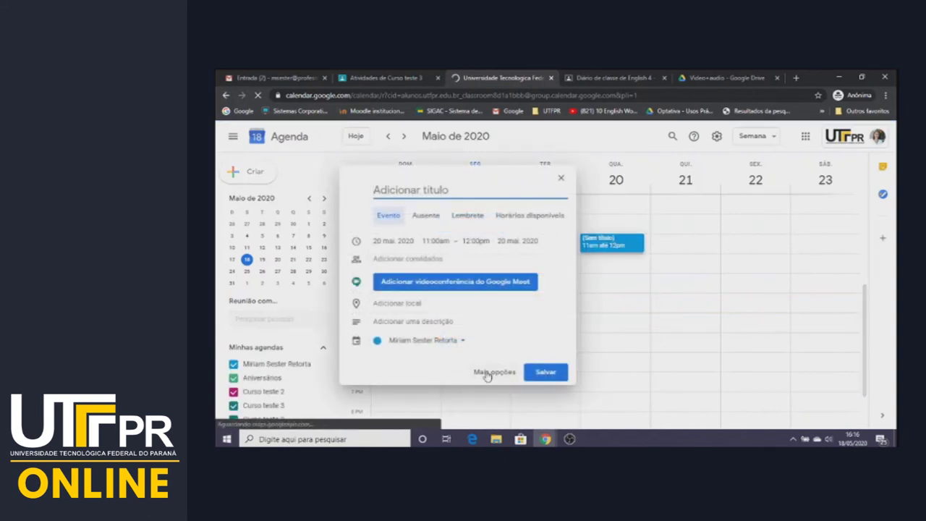
click(487, 373)
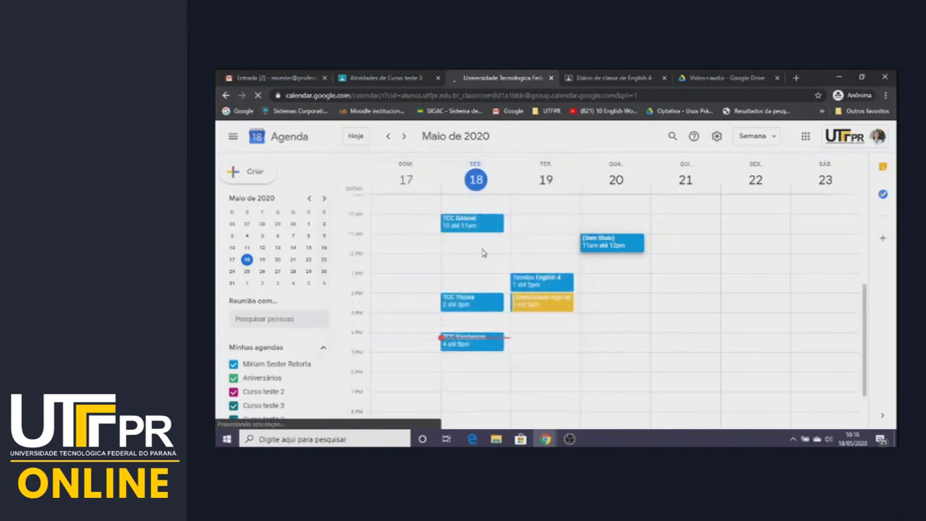